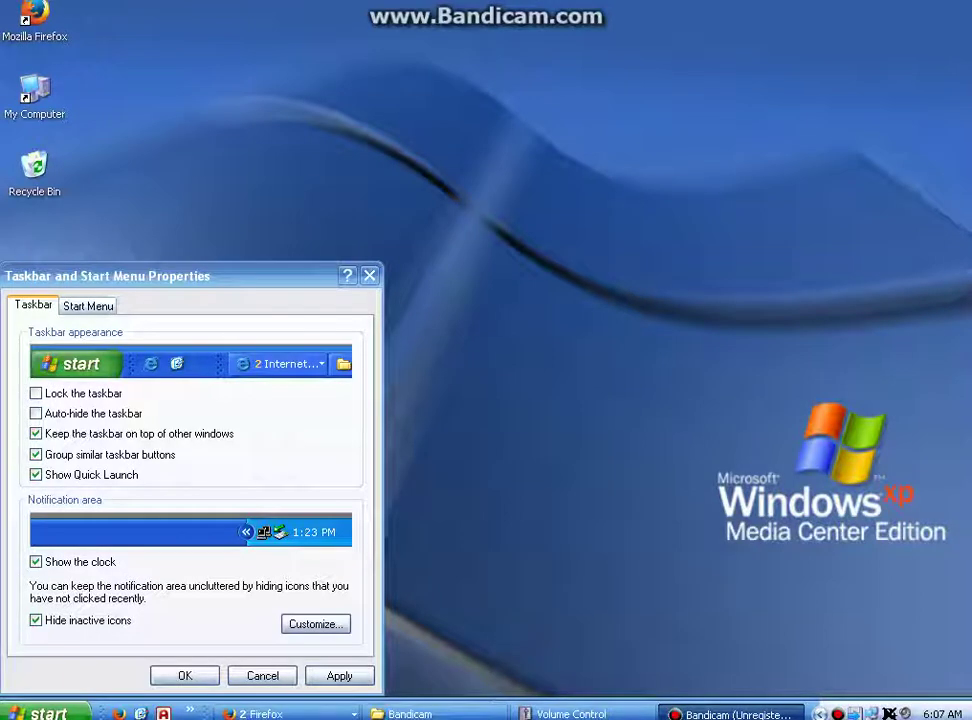
Close the Taskbar and Start Menu Properties dialog to reveal the desktop.
left_click(368, 275)
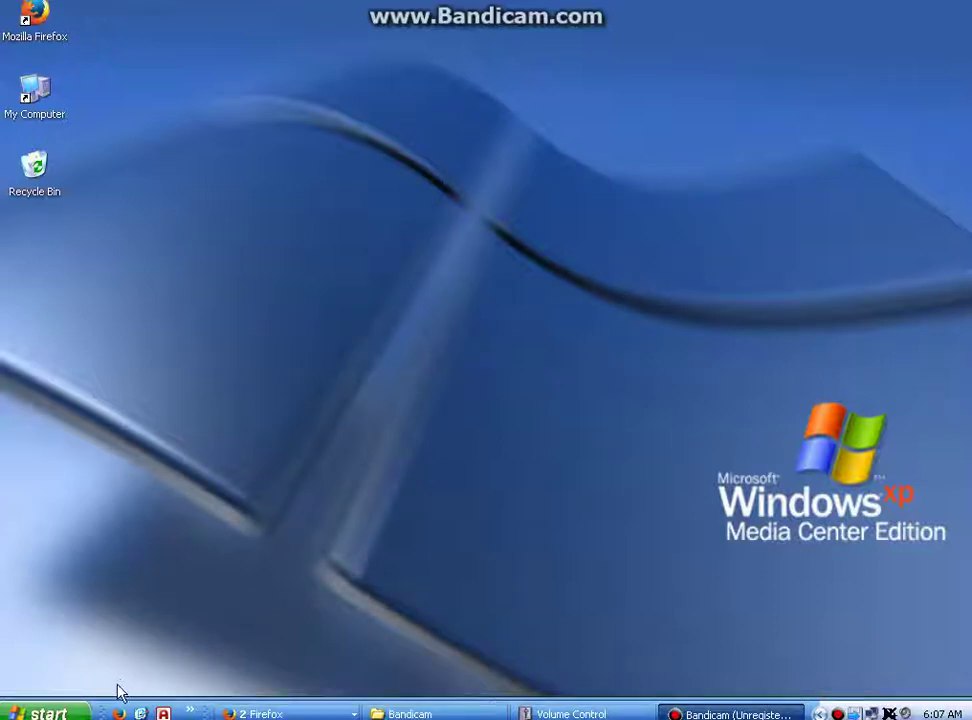
left_click(189, 713)
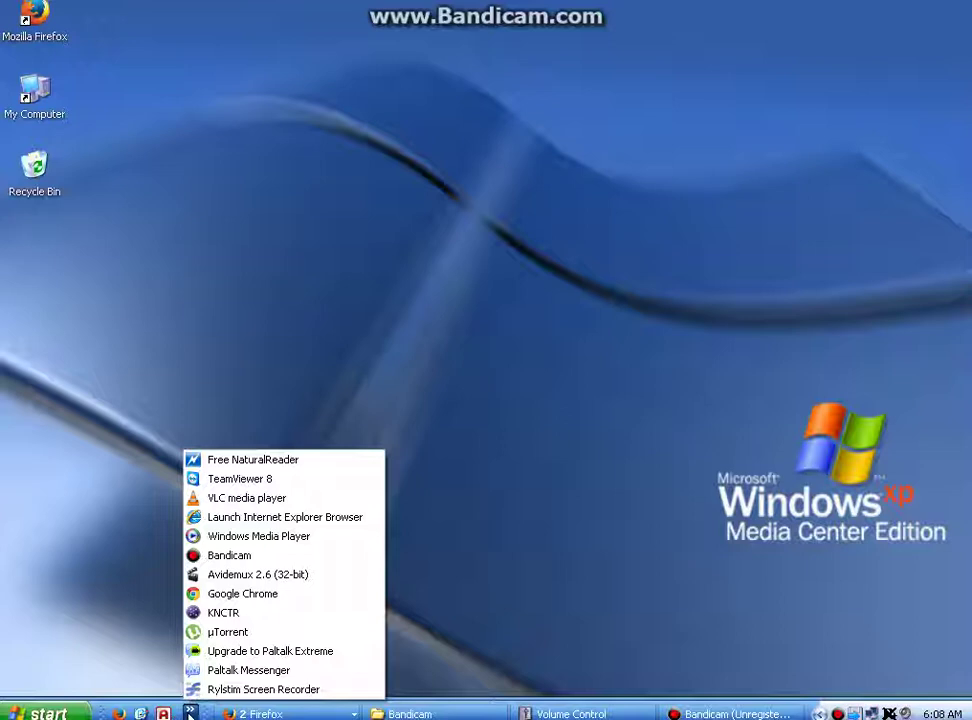
left_click(189, 713)
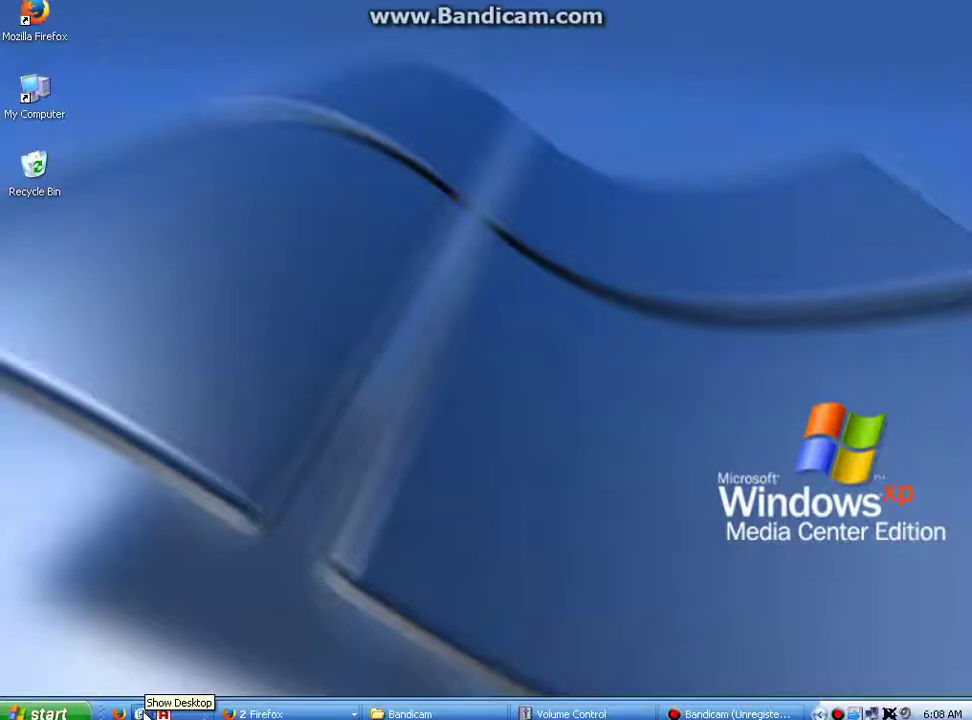
left_click(735, 713)
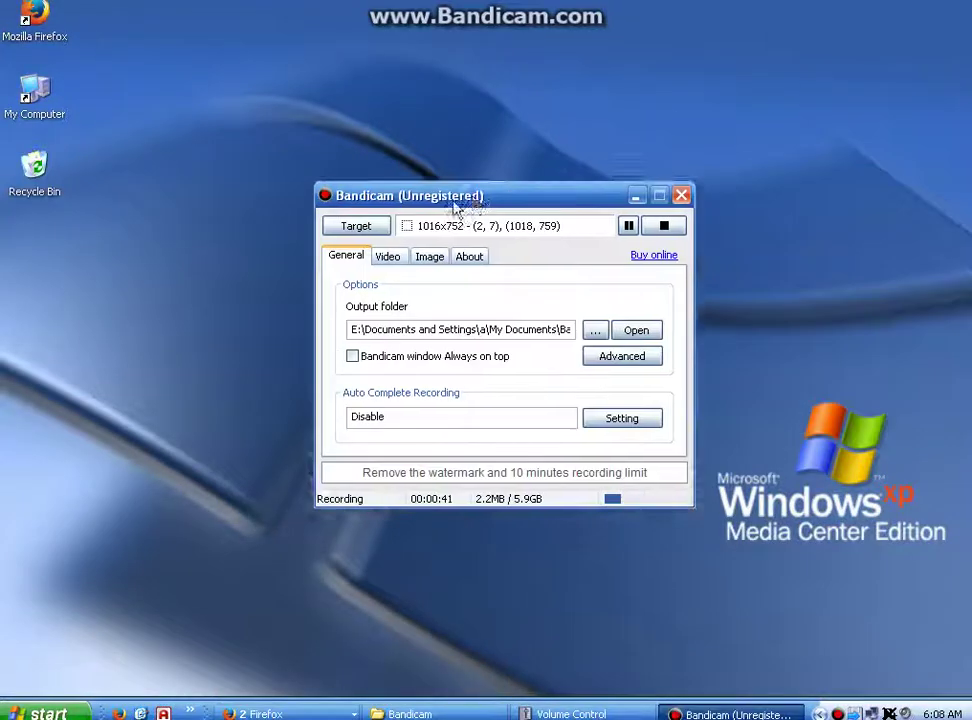
left_click_drag(451, 206, 386, 229)
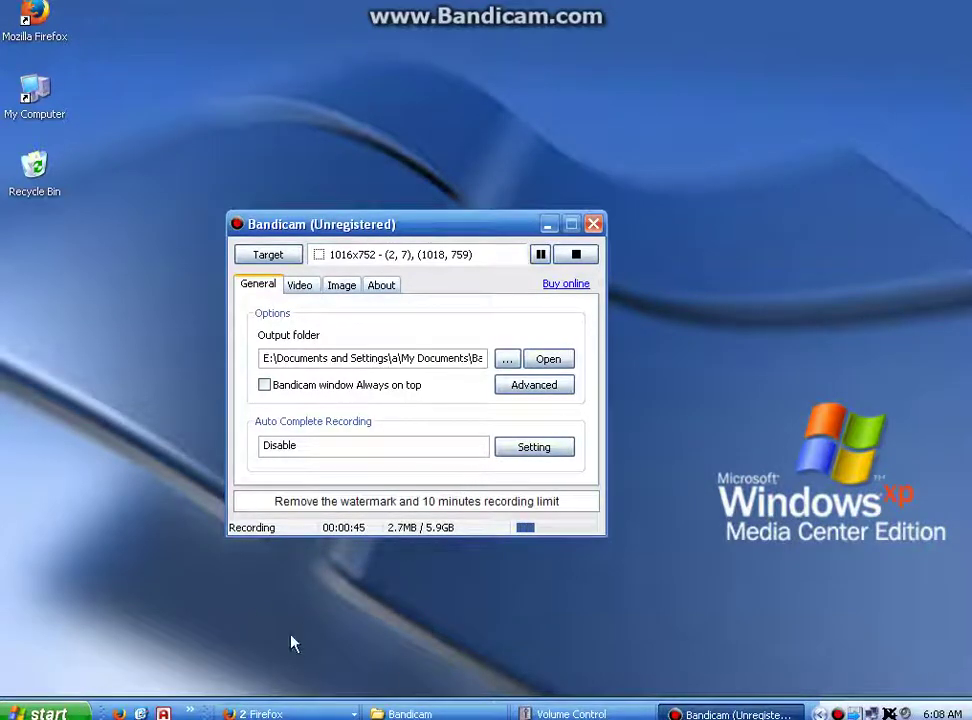
left_click(141, 712)
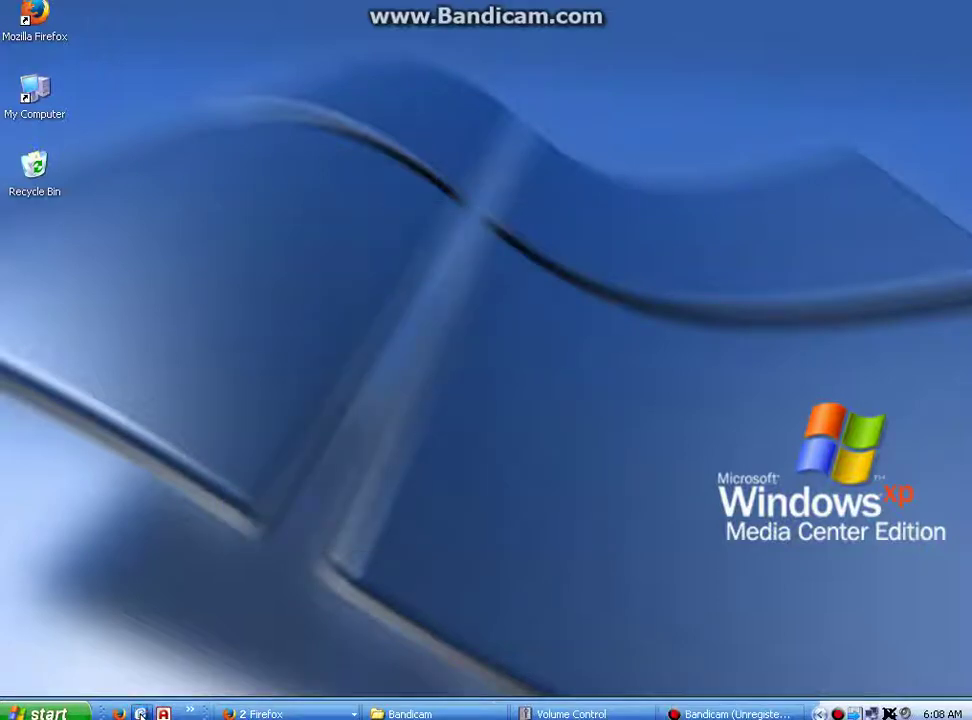
left_click(141, 712)
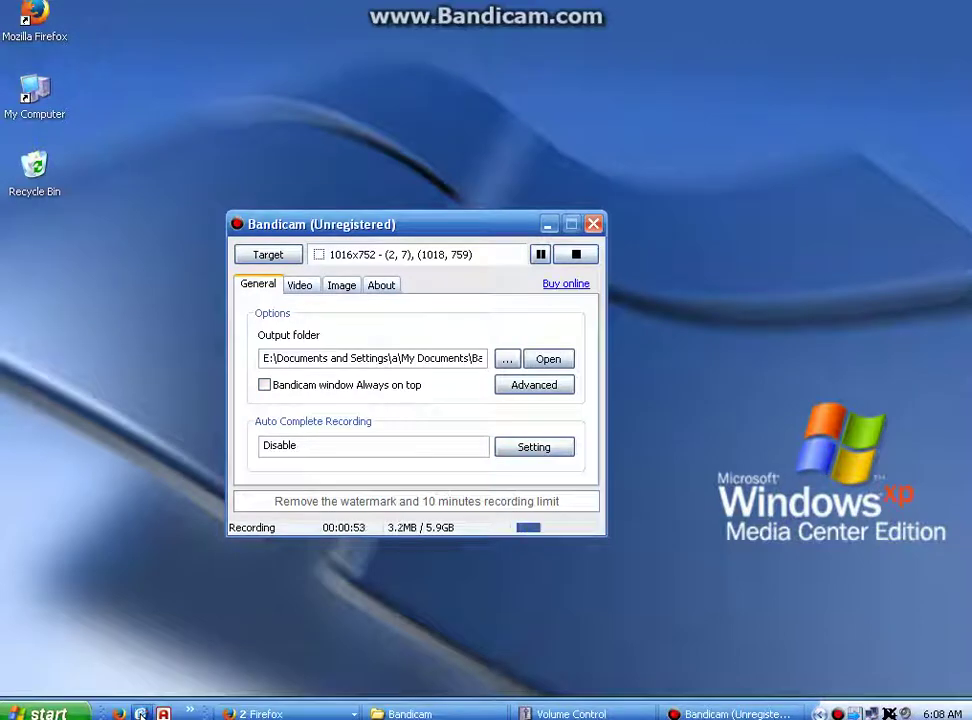
left_click(141, 712)
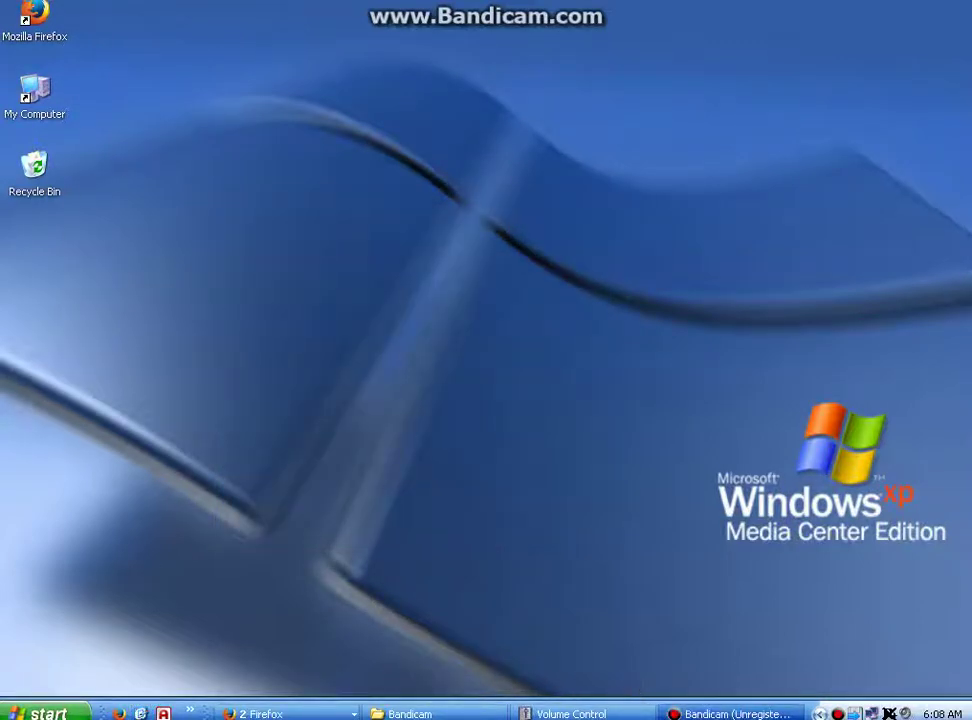
left_click(605, 714)
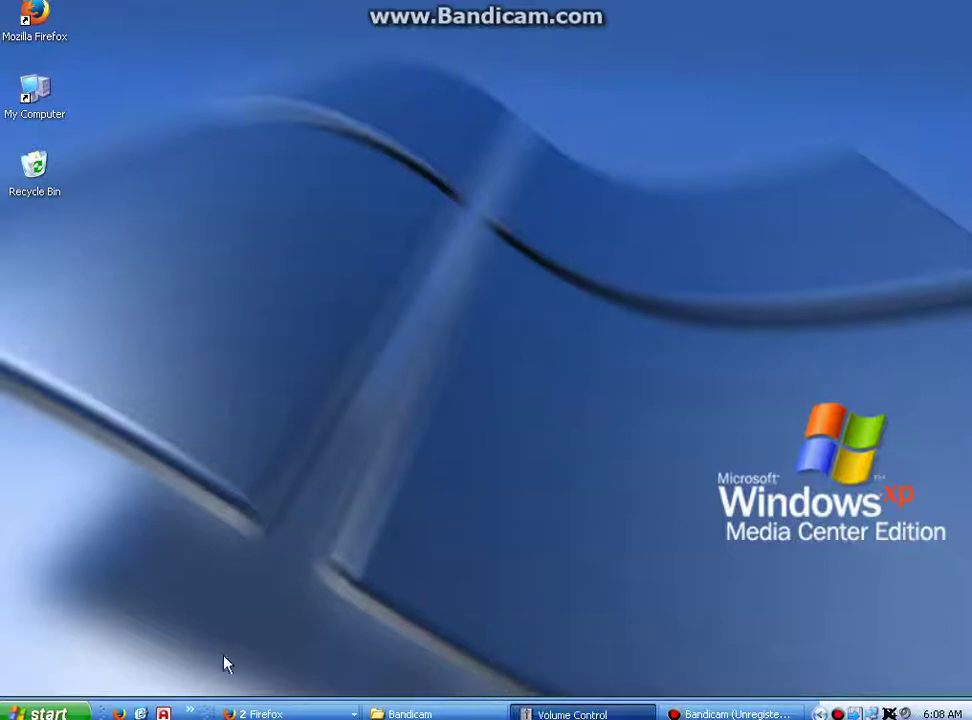
left_click(141, 713)
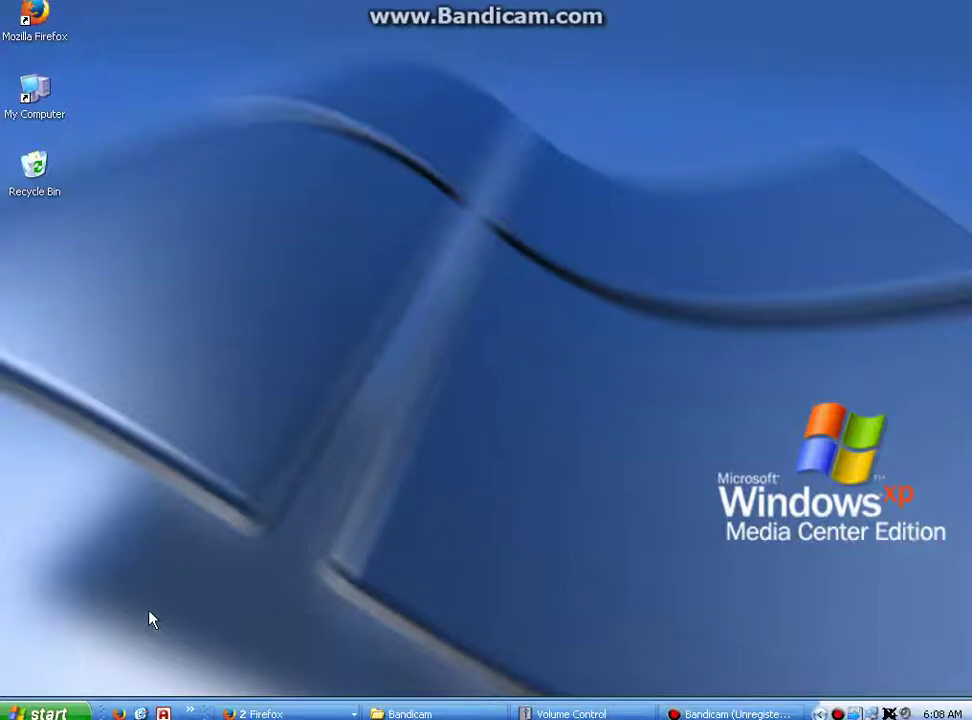
Select Classic Start menu in the Start button's Properties and apply it.
right_click(60, 713)
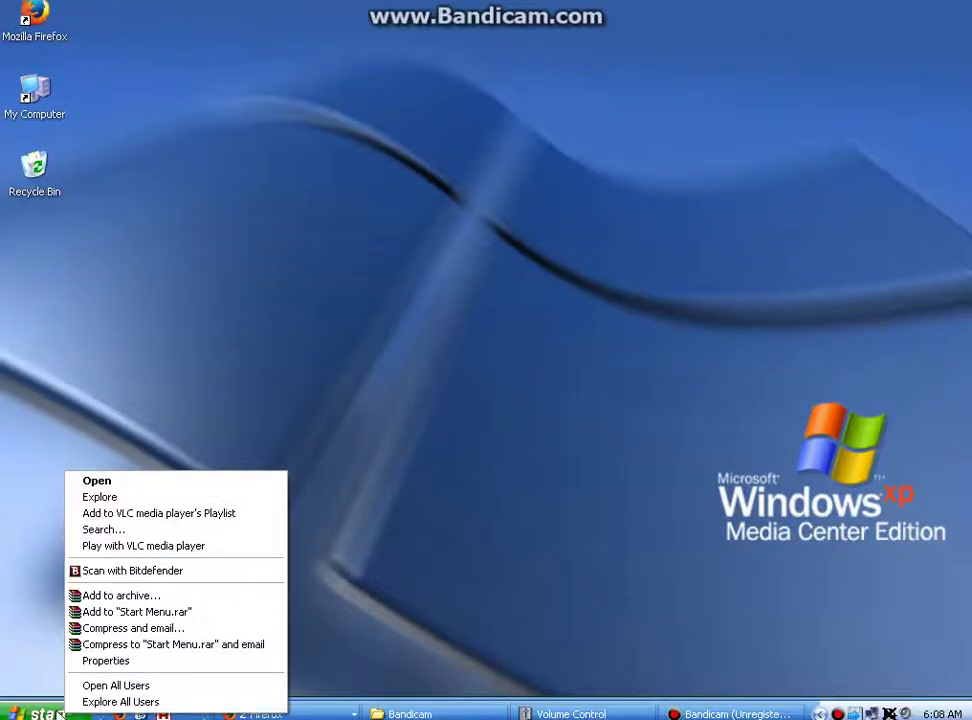
left_click(58, 713)
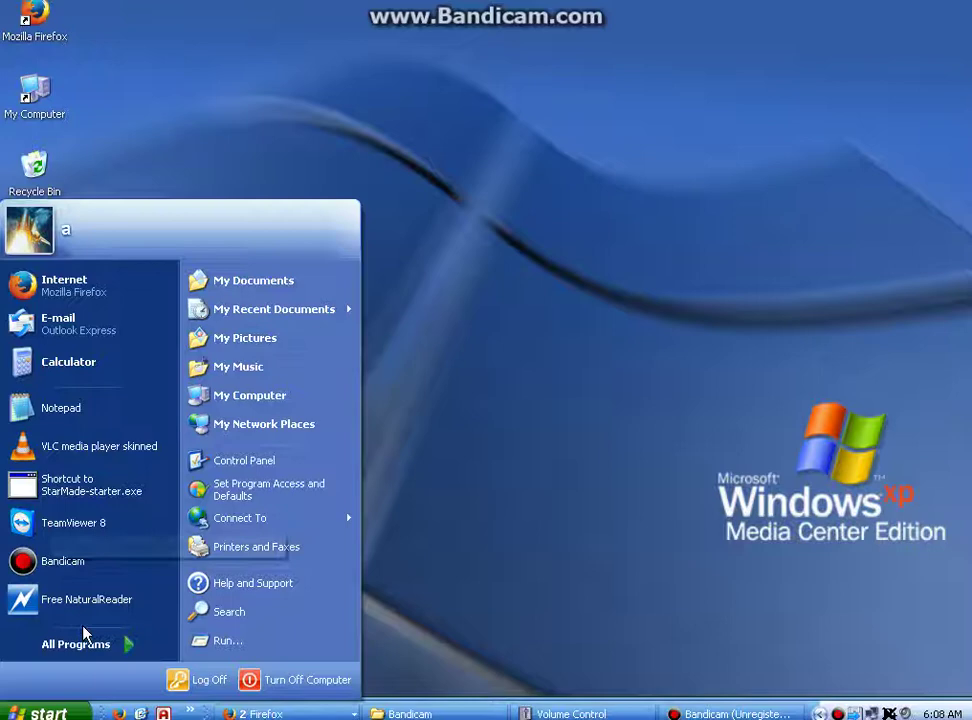
right_click(68, 714)
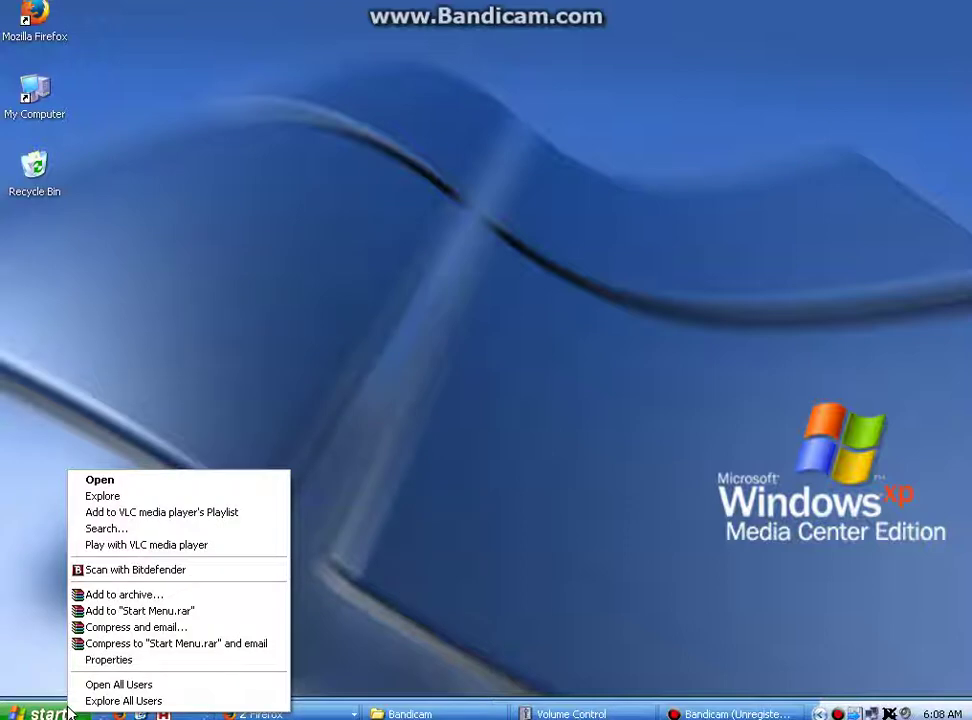
left_click(121, 662)
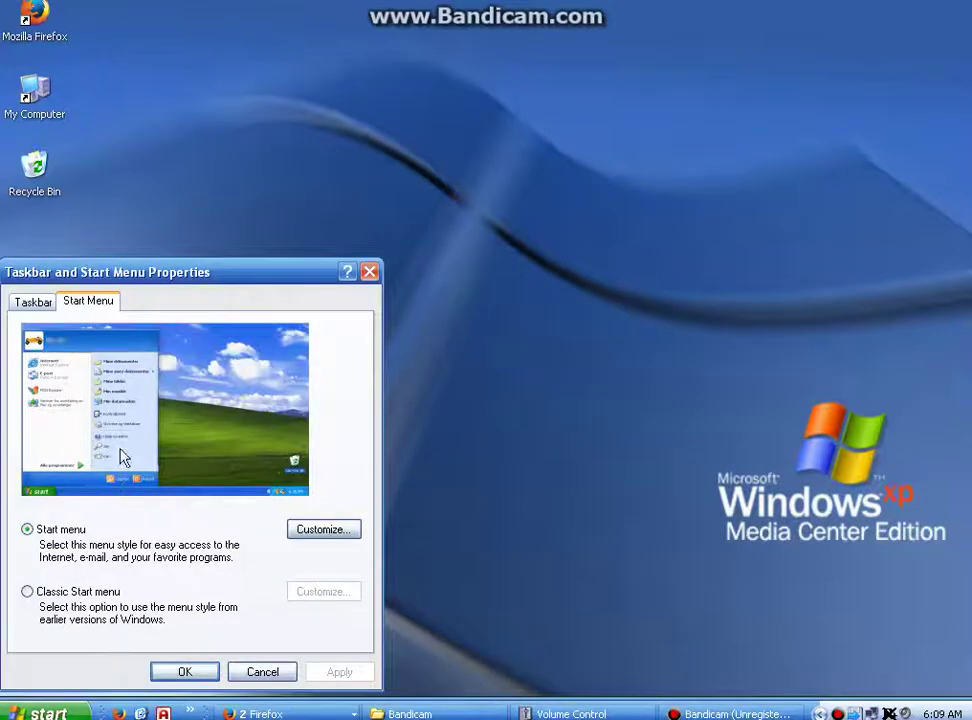
left_click(100, 592)
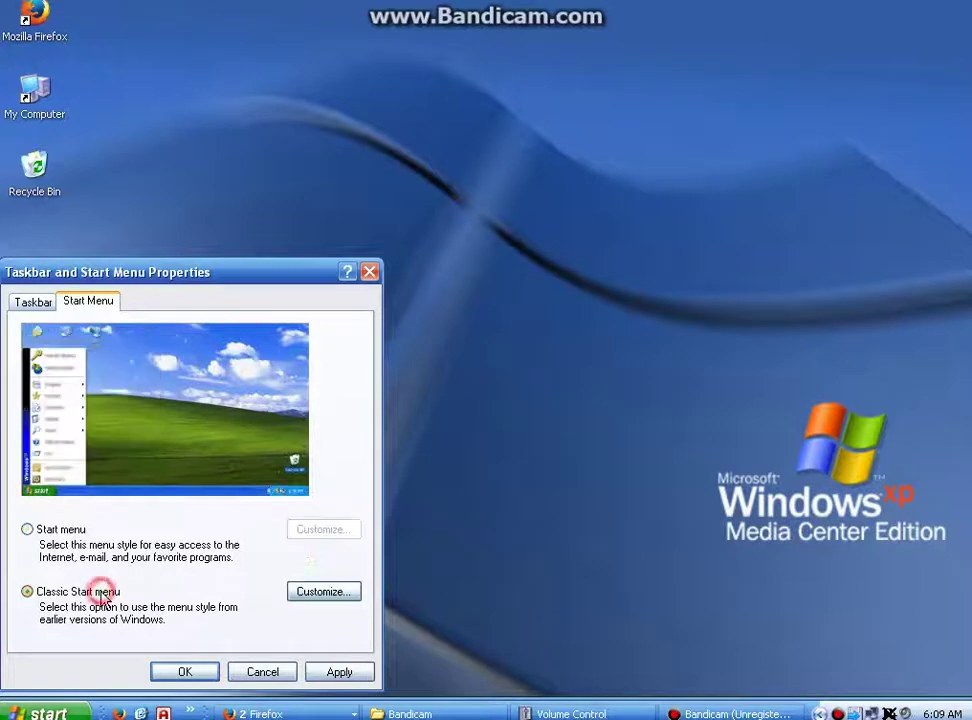
left_click(341, 673)
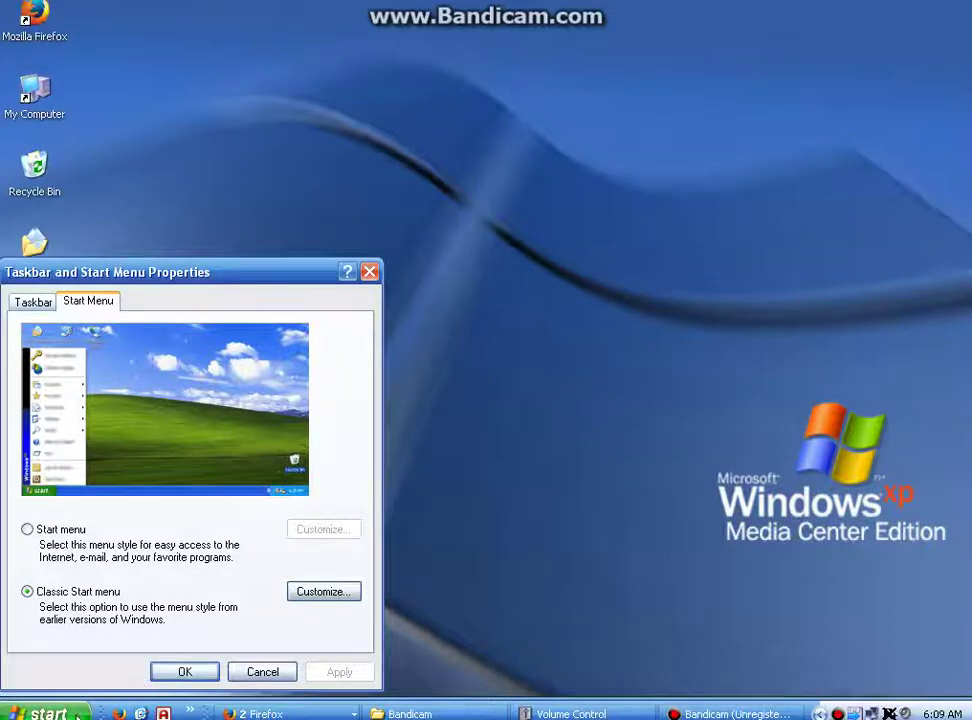
left_click(40, 712)
mouse_move(145, 462)
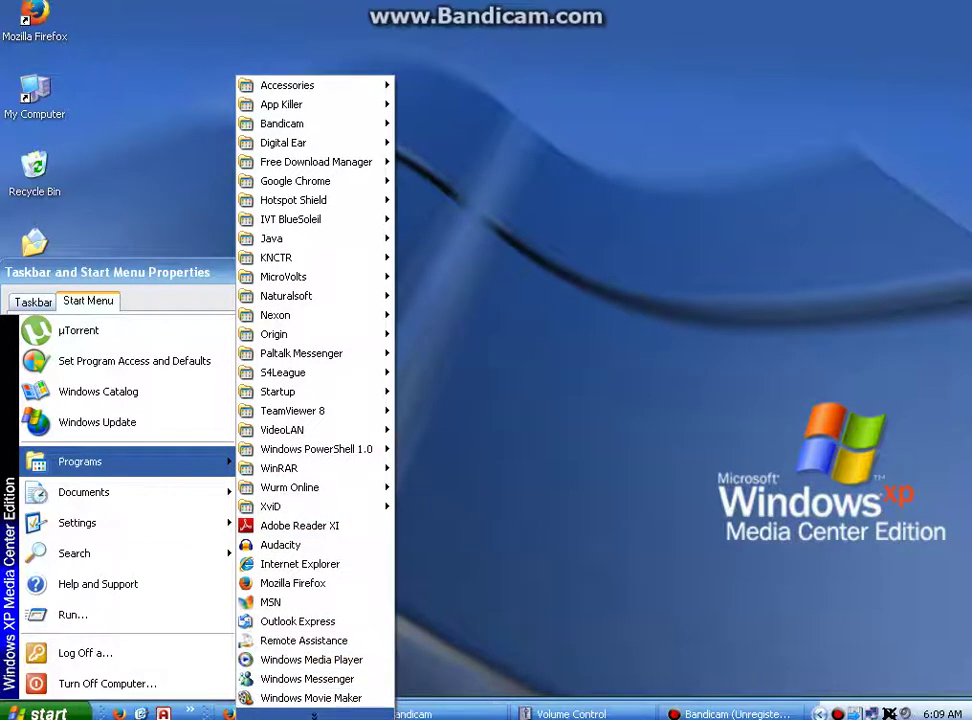
mouse_move(314, 714)
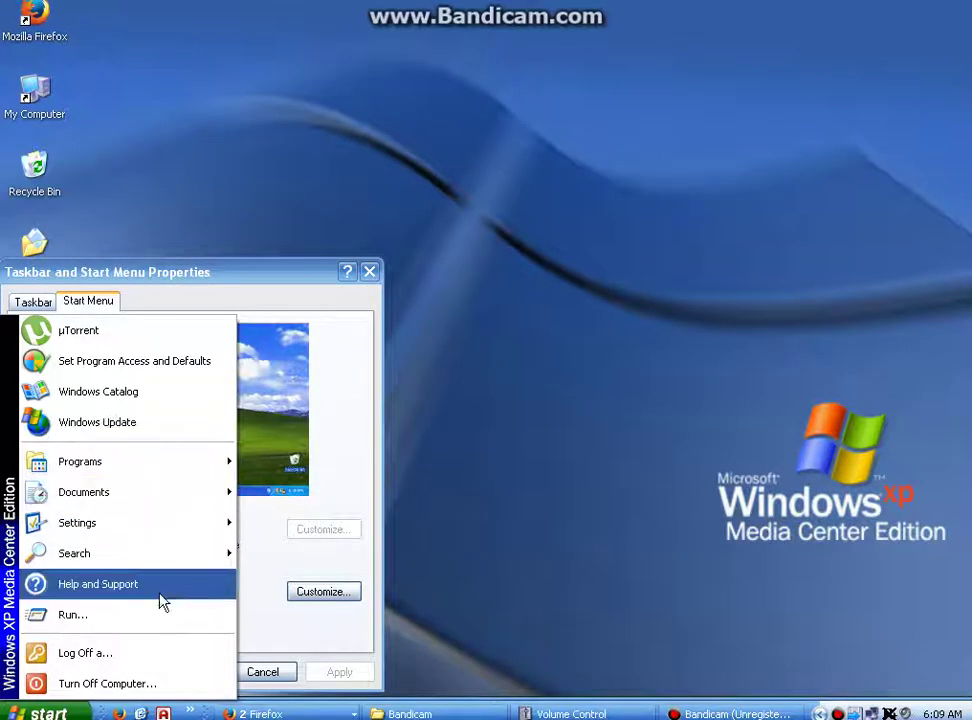
mouse_move(173, 527)
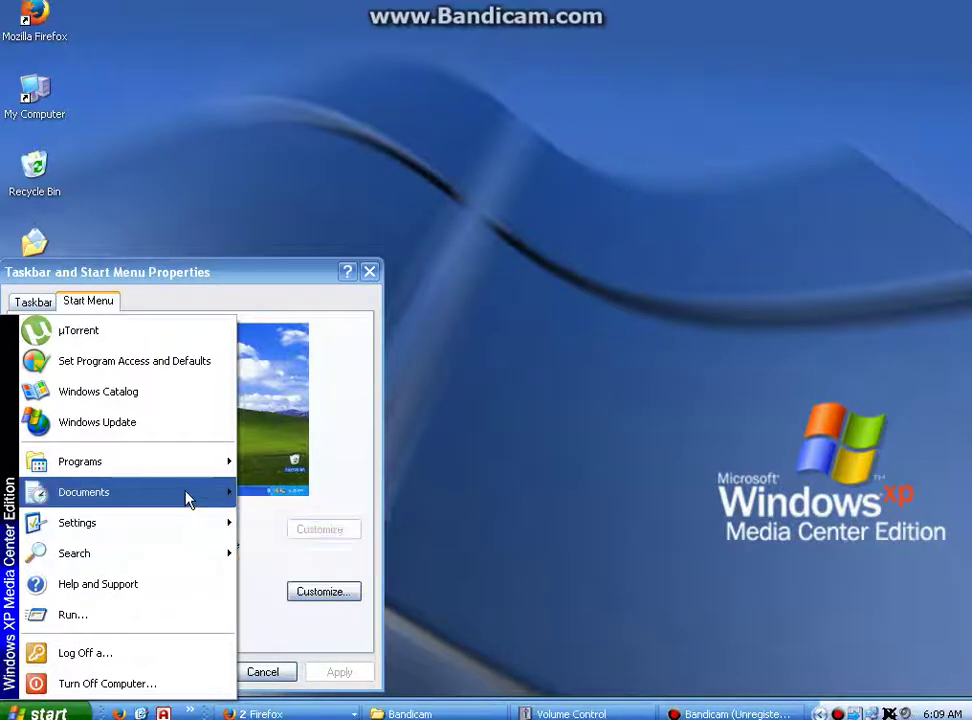
mouse_move(182, 465)
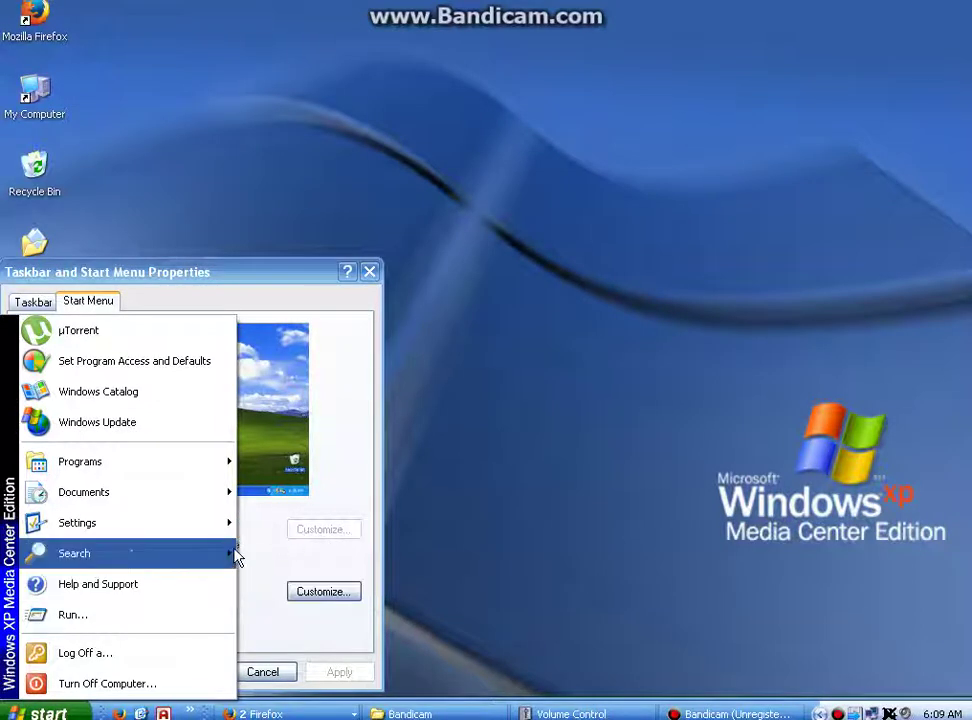
Switch back to the XP-style Start menu, apply it, and show the Taskbar tab.
mouse_move(223, 557)
left_click(275, 513)
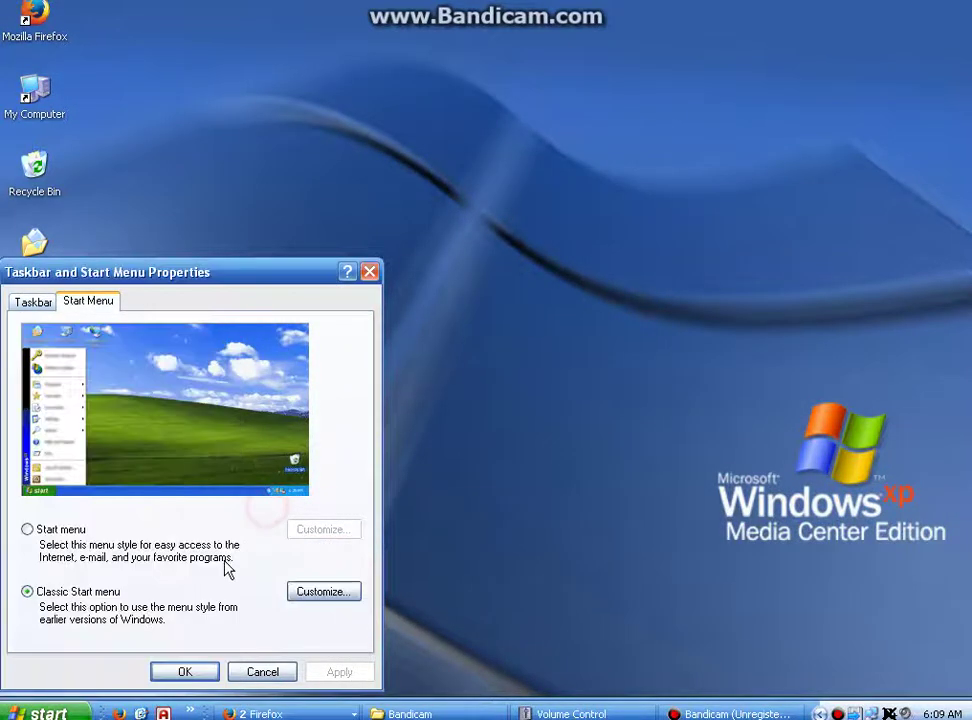
left_click(77, 530)
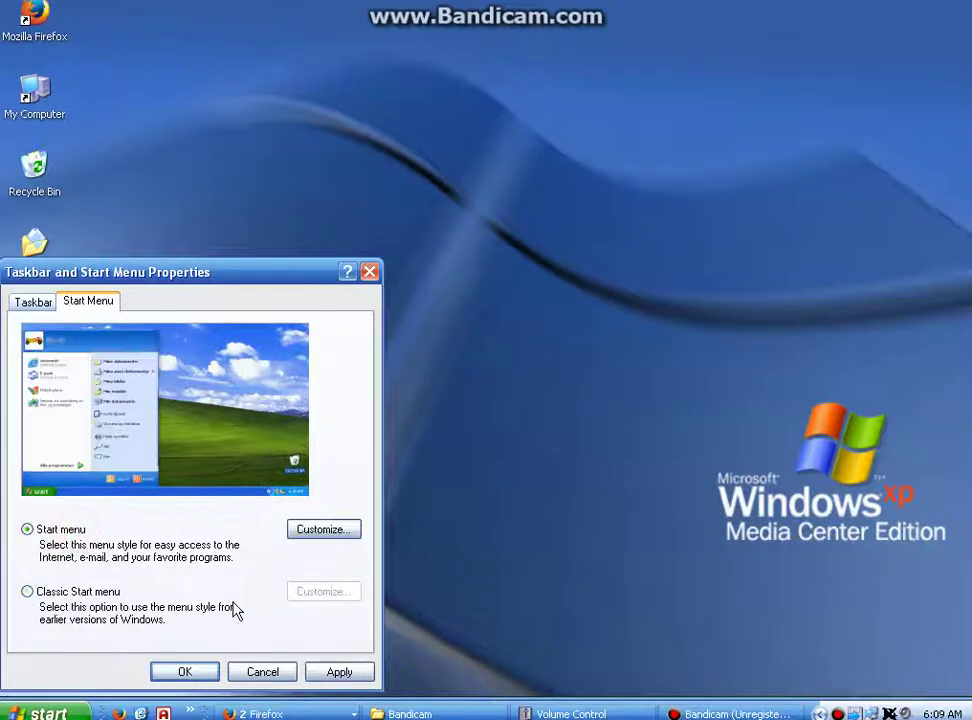
left_click(325, 672)
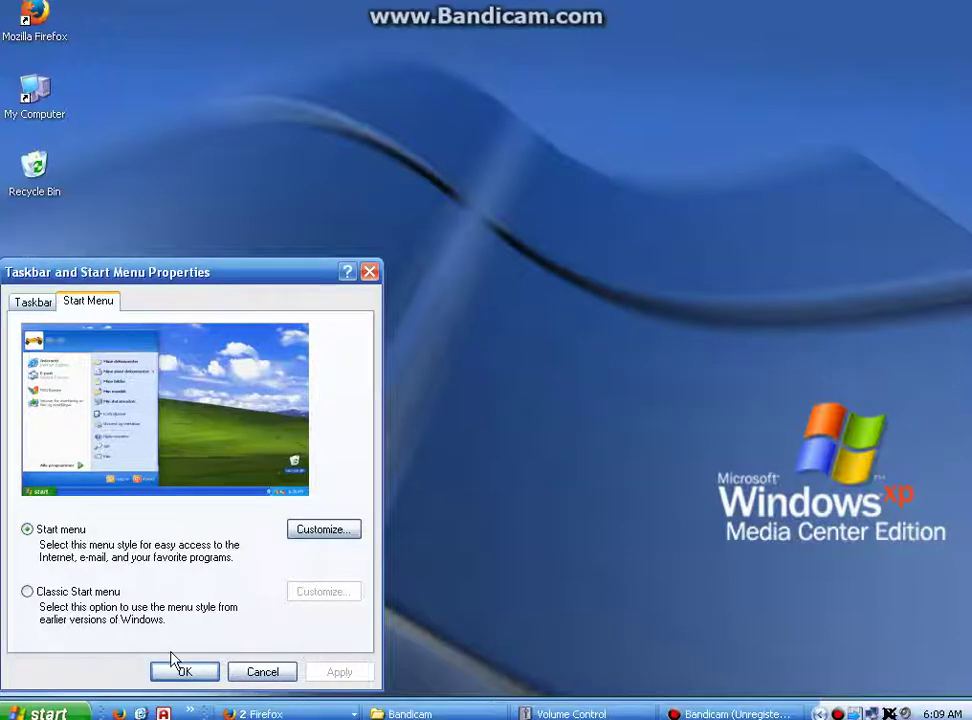
left_click(33, 301)
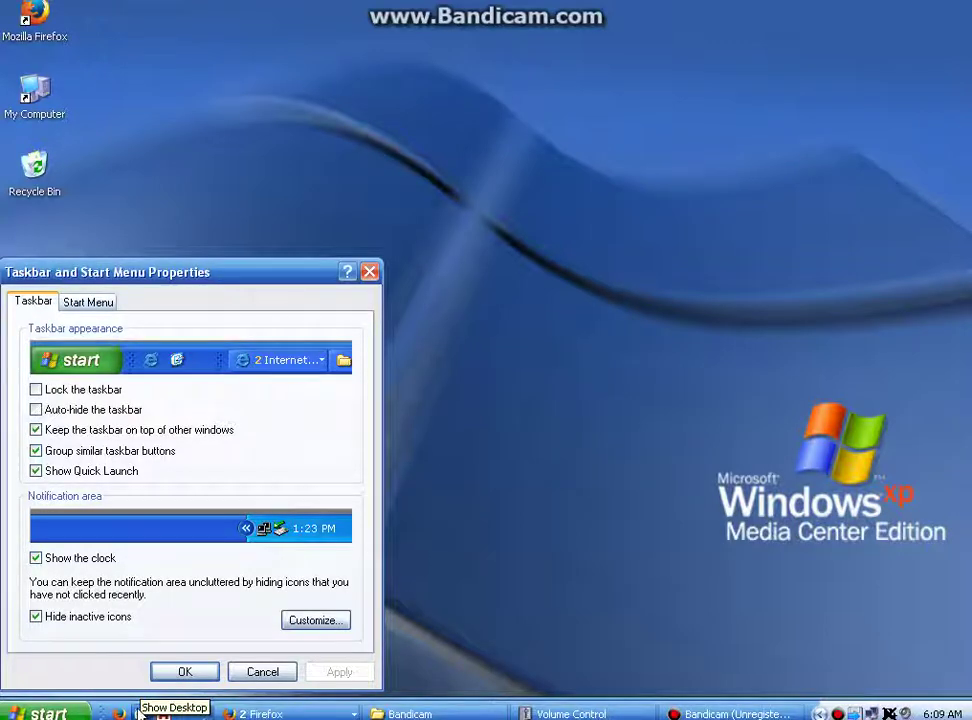
Turn on Auto-hide the taskbar, then reopen Taskbar and Start Menu Properties.
left_click(88, 412)
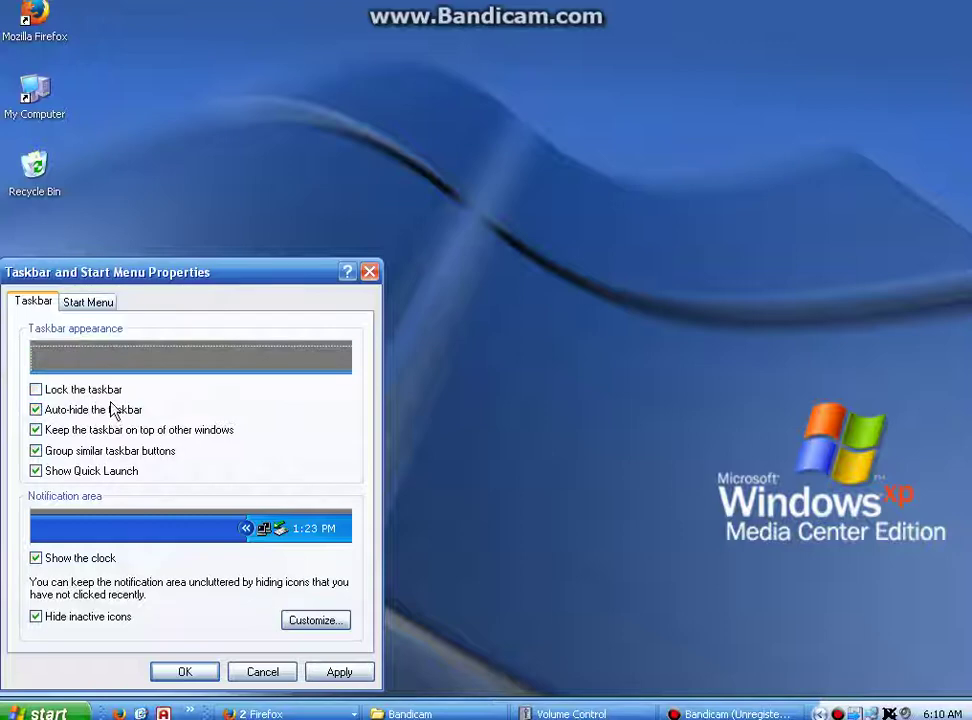
key("Return")
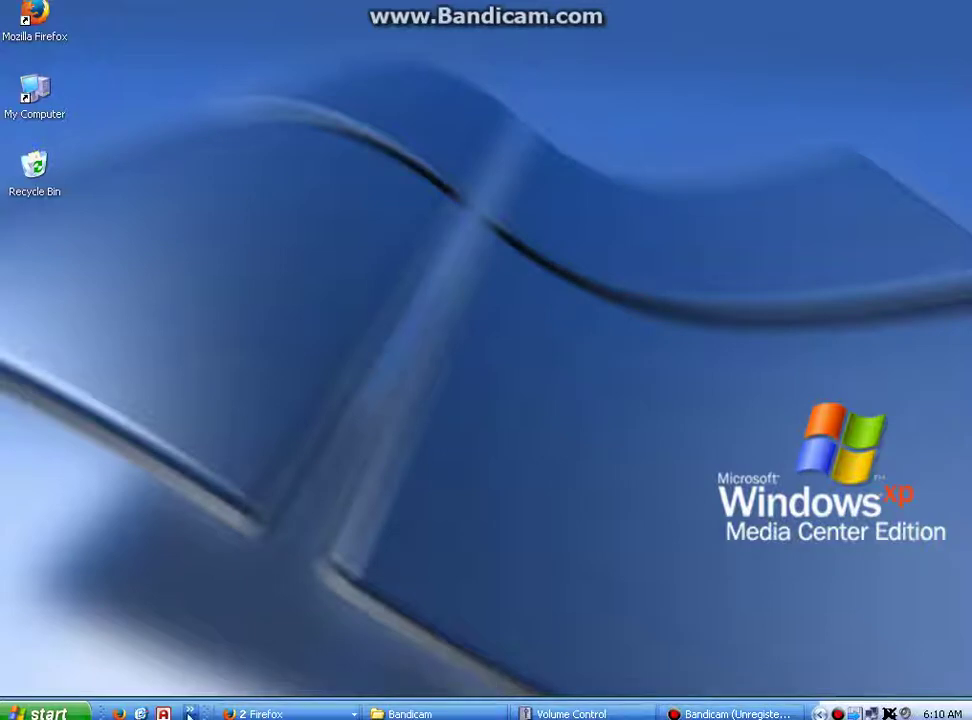
right_click(317, 536)
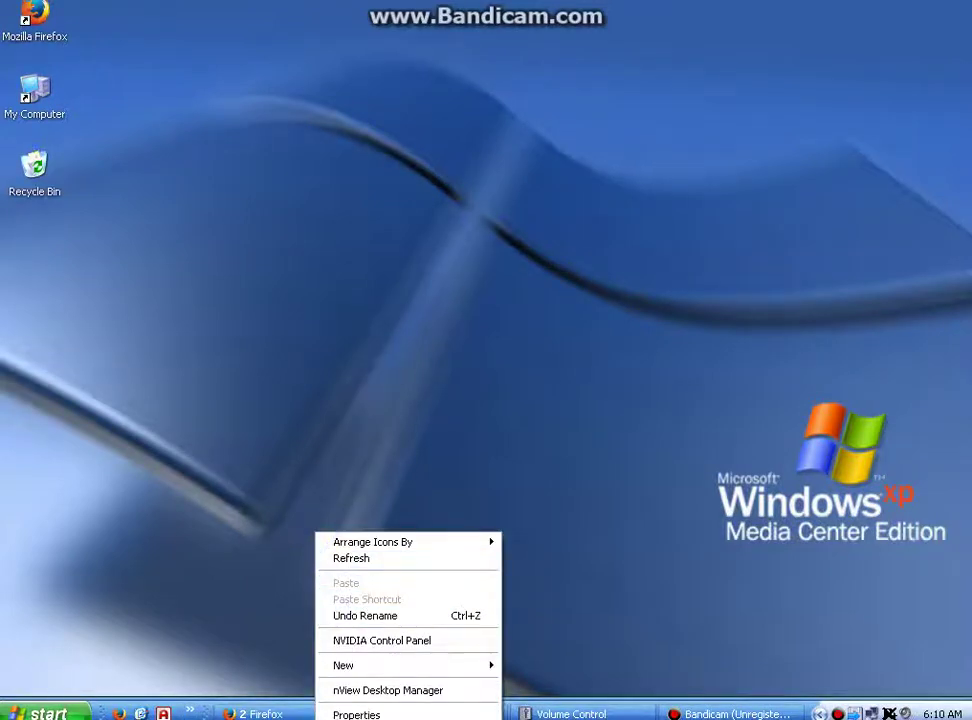
right_click(24, 712)
left_click(70, 668)
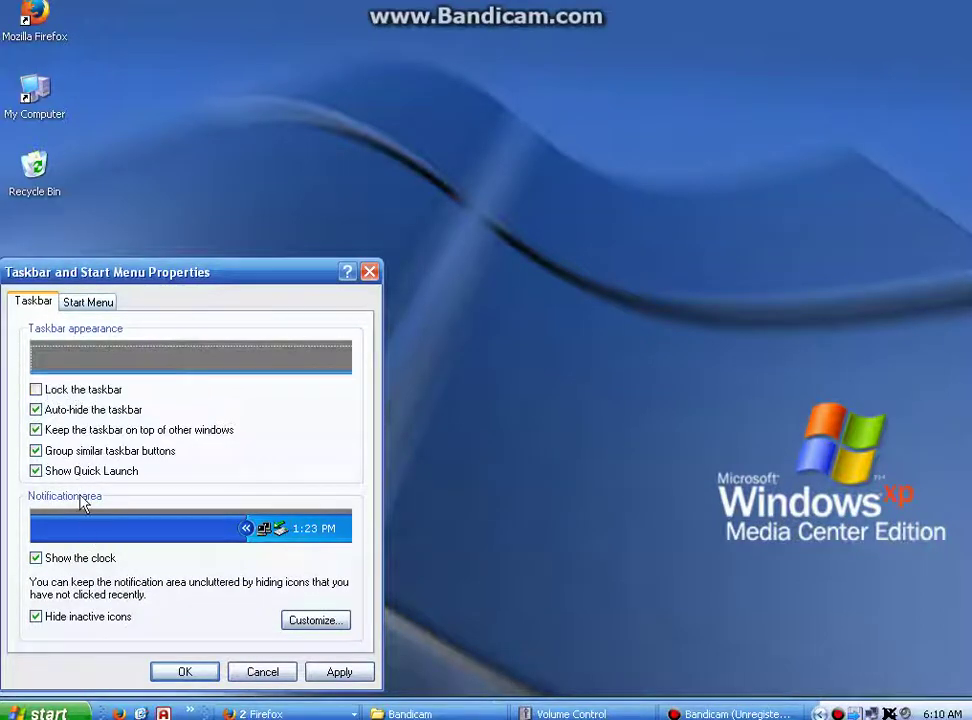
left_click_drag(93, 714, 774, 237)
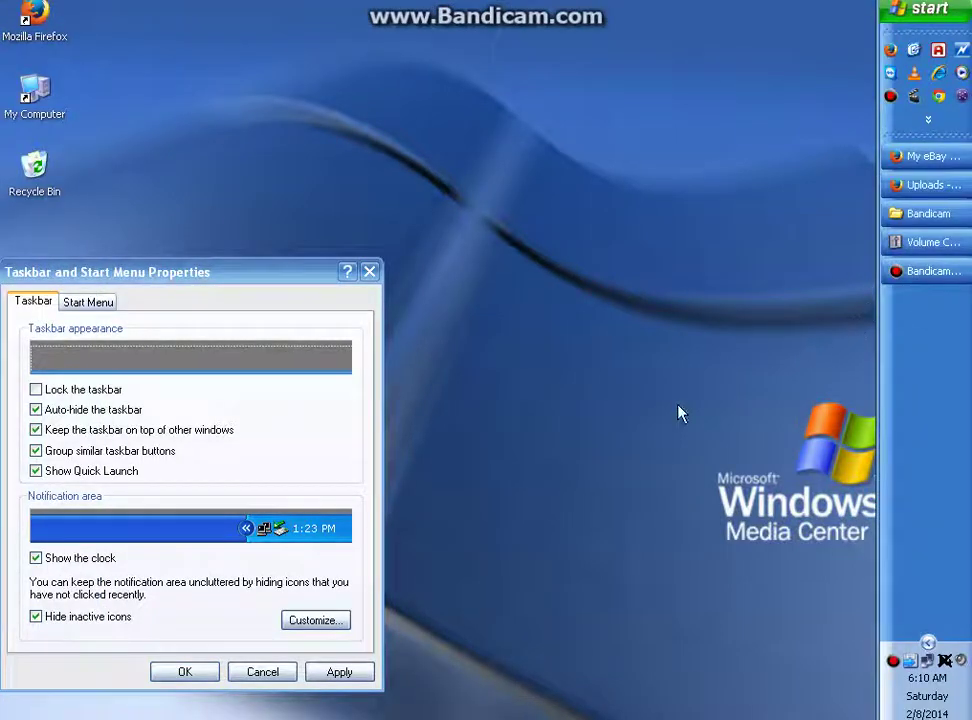
left_click_drag(679, 413, 325, 160)
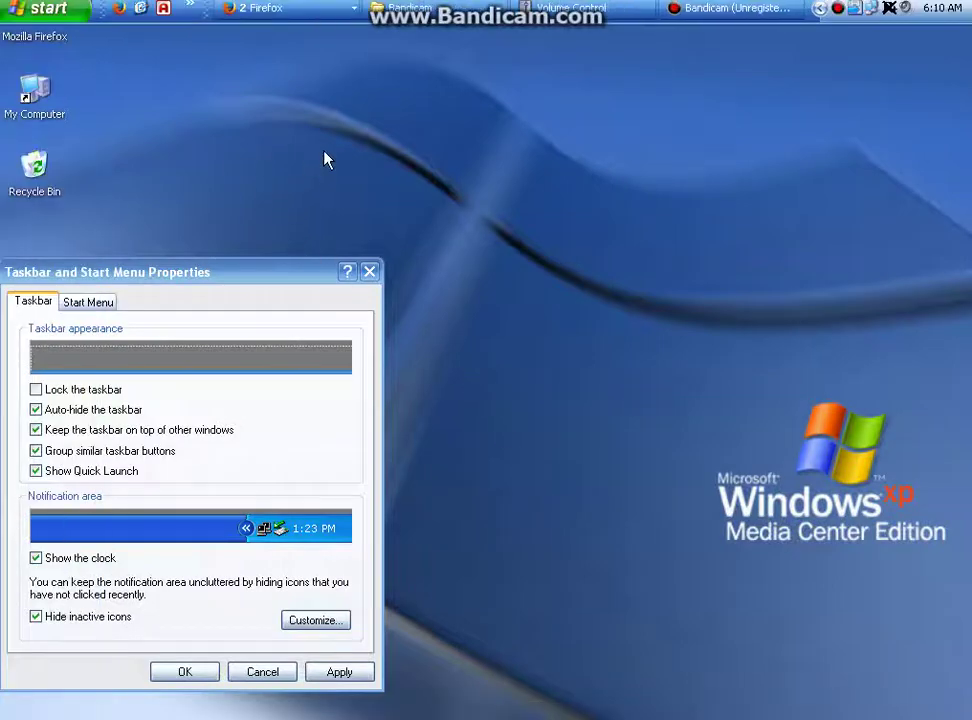
left_click_drag(578, 125, 697, 283)
left_click_drag(632, 417, 526, 511)
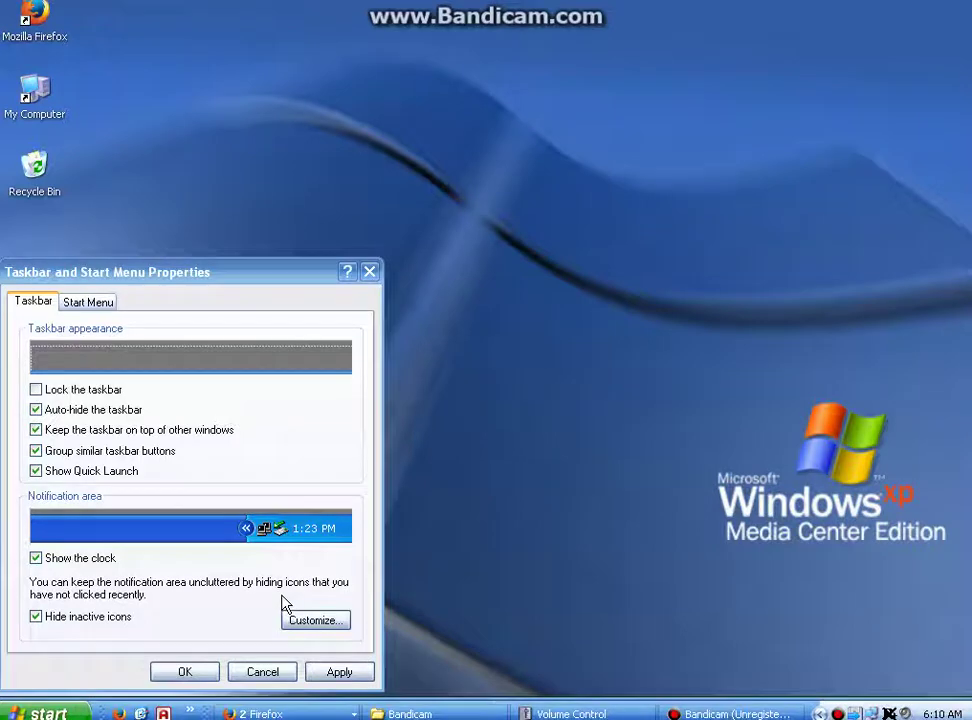
Lock the taskbar at the bottom edge and apply the taskbar settings.
left_click_drag(283, 710, 35, 470)
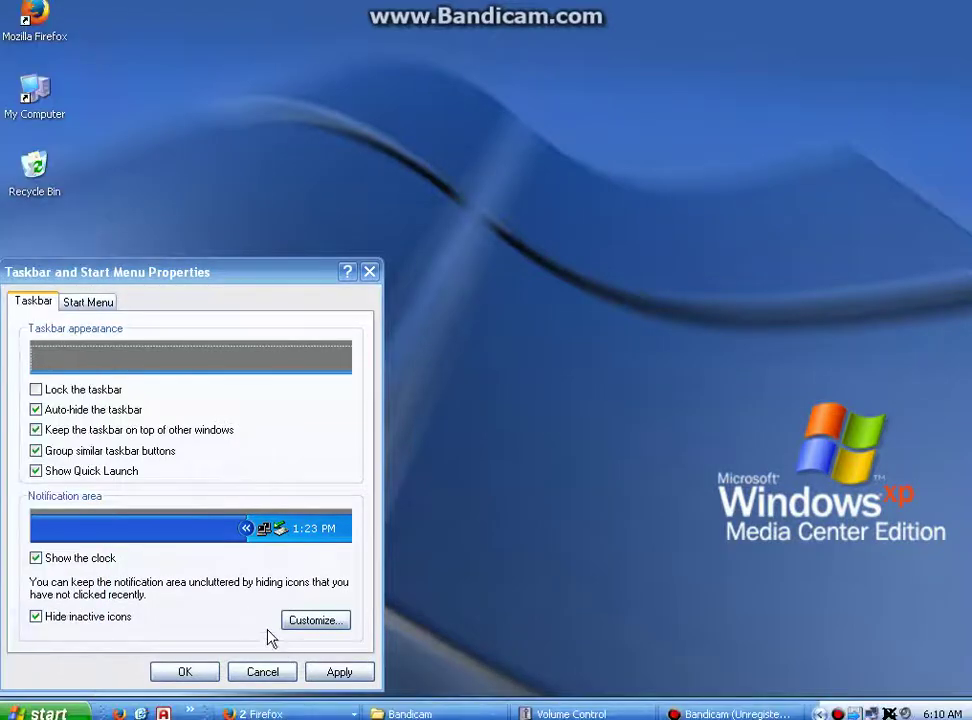
left_click(76, 390)
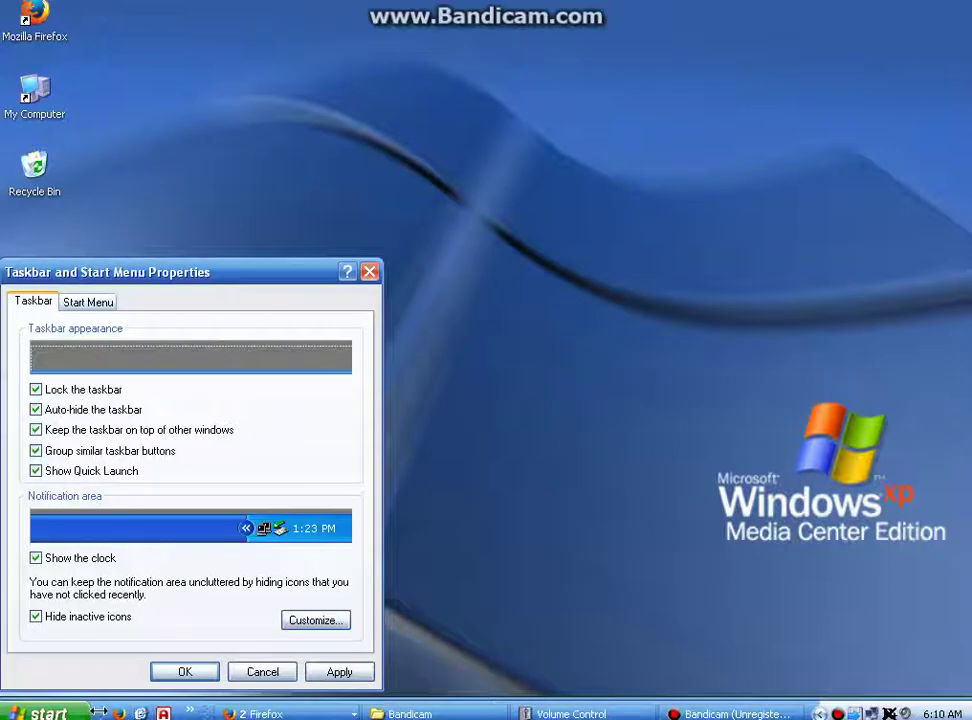
left_click_drag(98, 713, 145, 705)
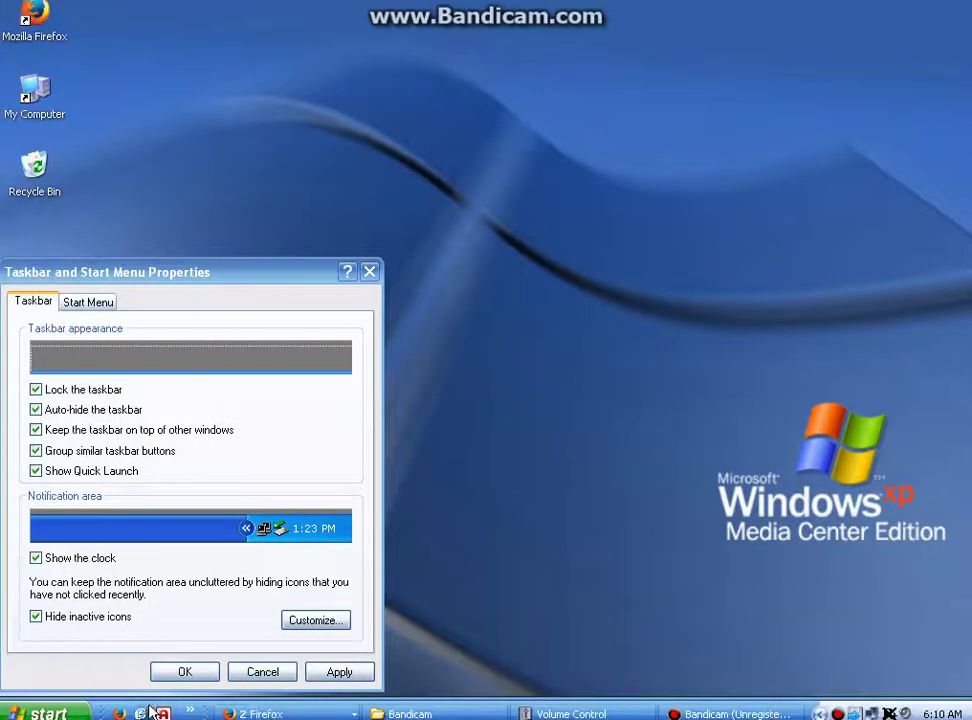
left_click(60, 411)
left_click(60, 411)
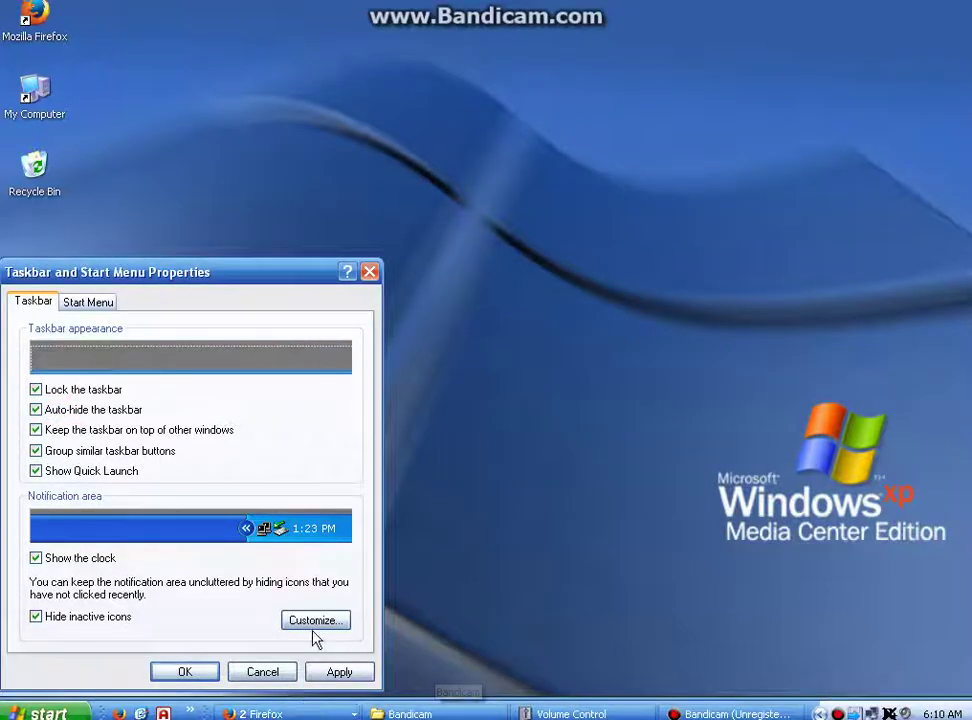
left_click(336, 669)
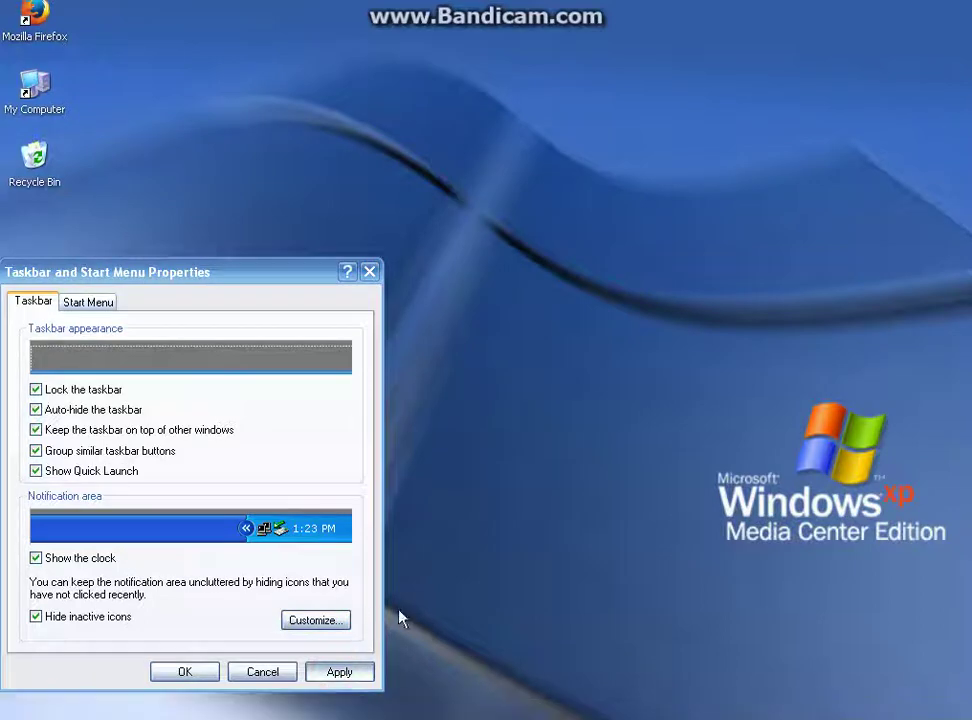
Uncheck Auto-hide the taskbar and apply so it stays visible.
left_click(505, 598)
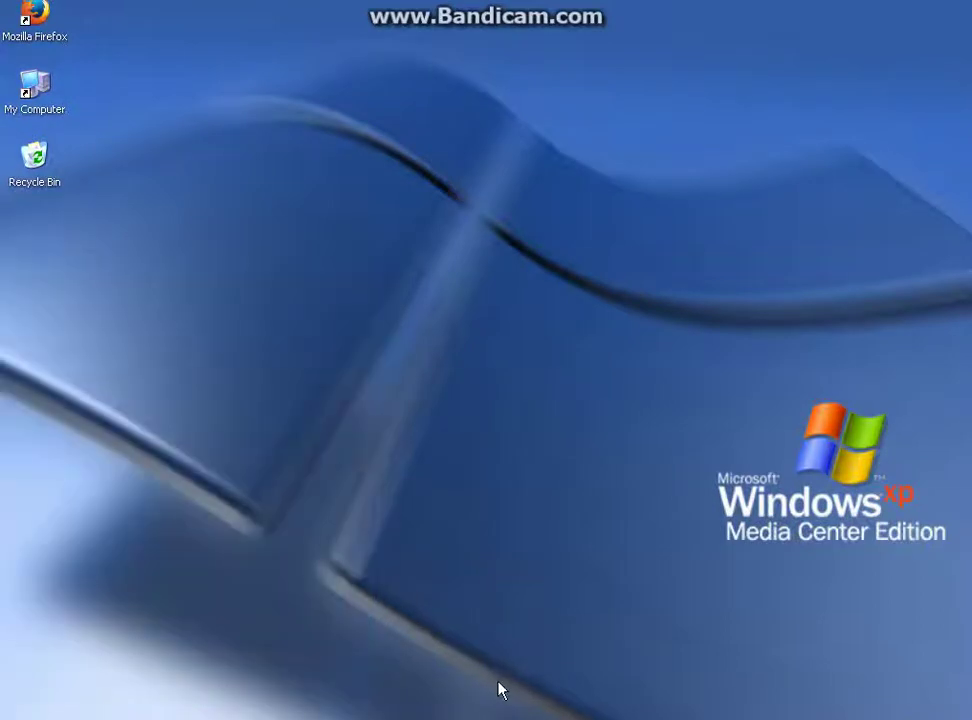
mouse_move(499, 716)
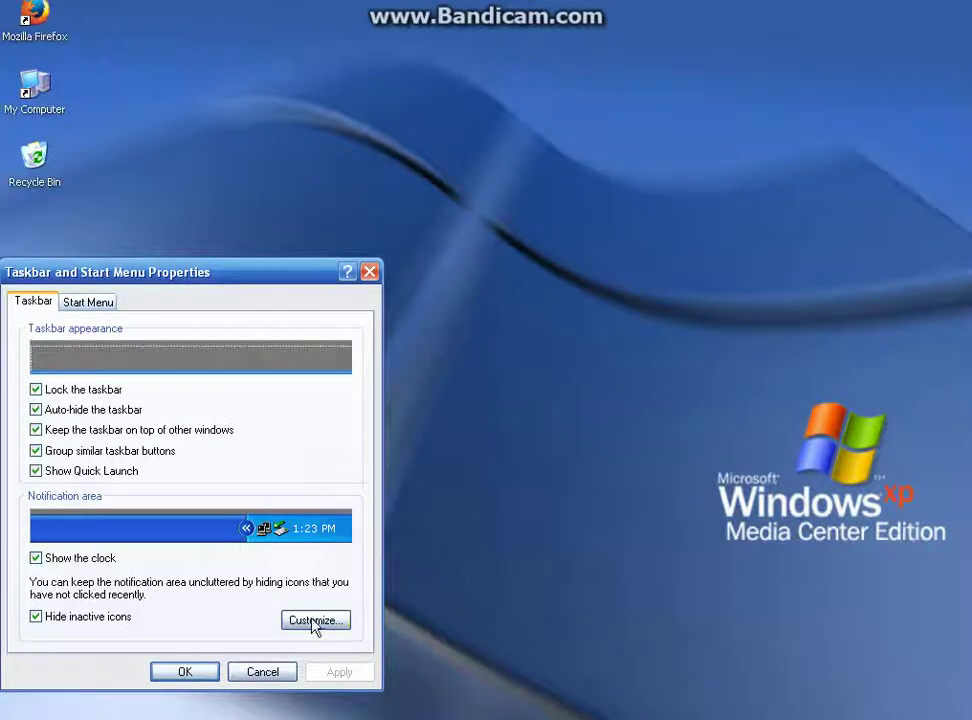
mouse_move(300, 717)
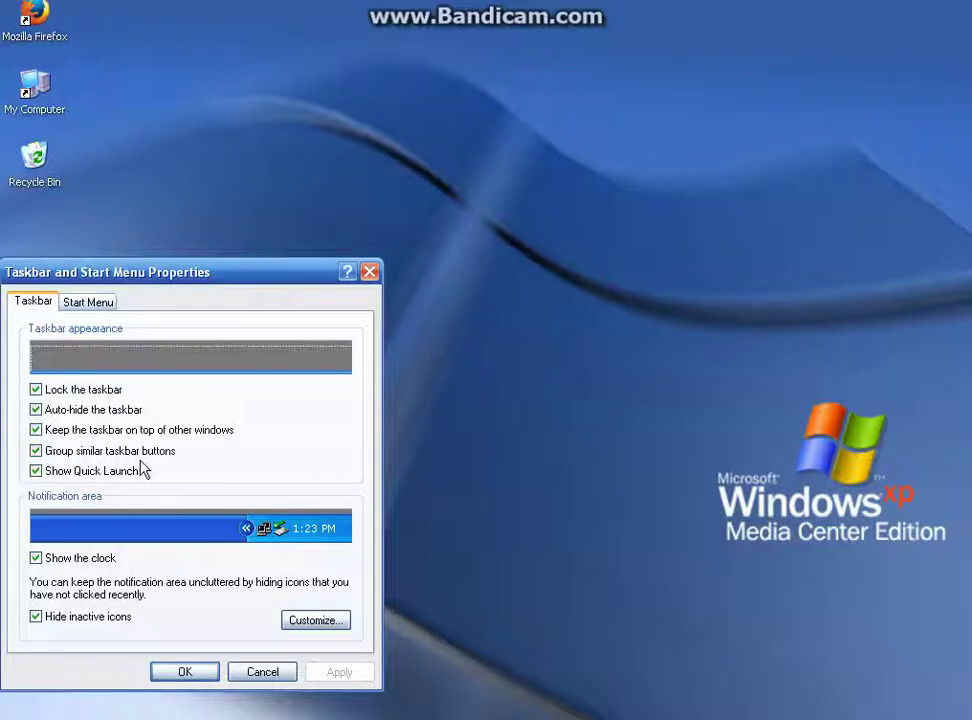
left_click(95, 409)
left_click(339, 672)
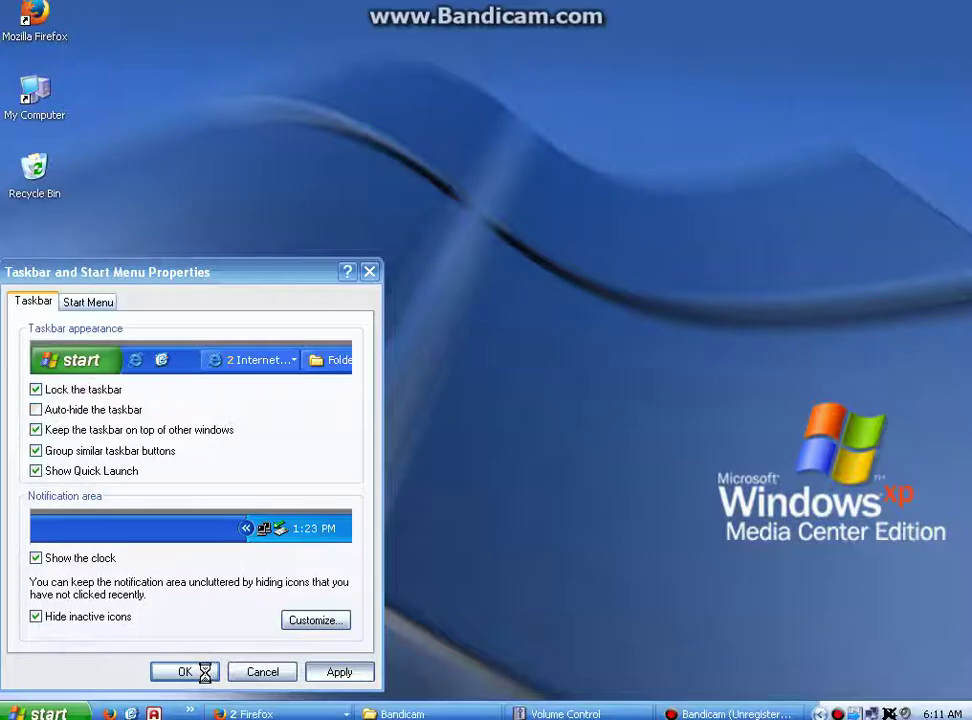
Close the taskbar settings and open Display Properties from the desktop's context menu.
left_click(730, 714)
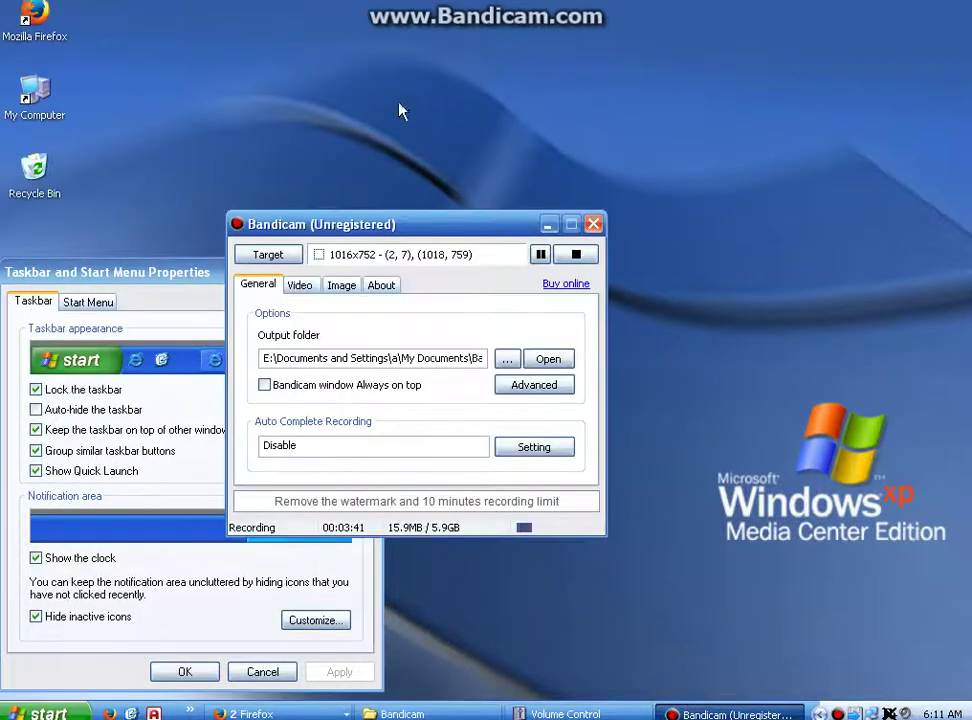
left_click_drag(419, 232, 521, 234)
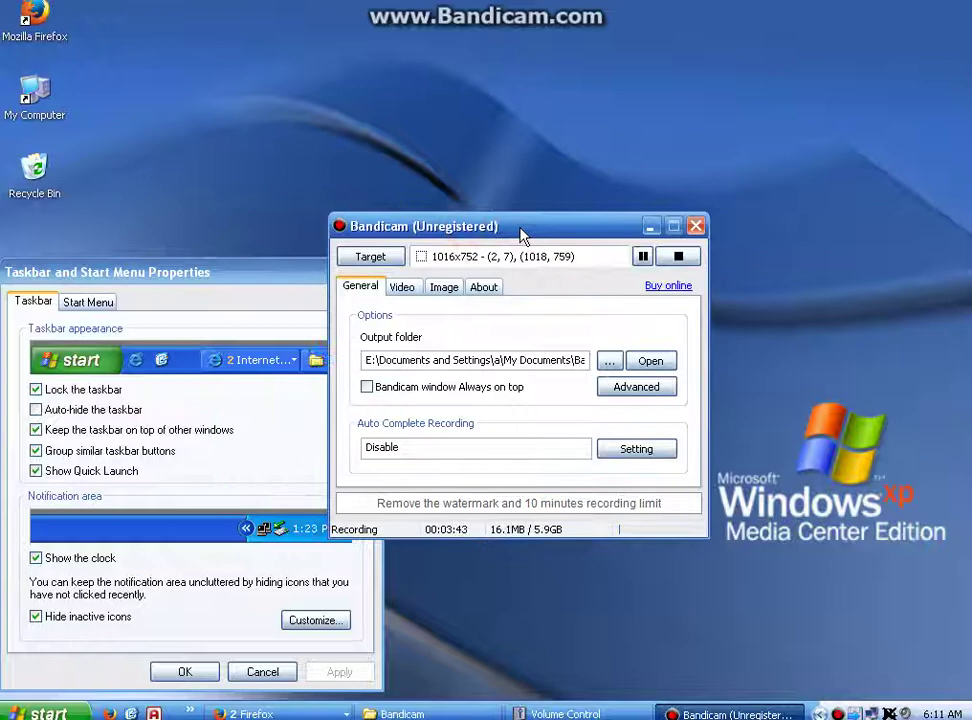
left_click(730, 714)
left_click(370, 272)
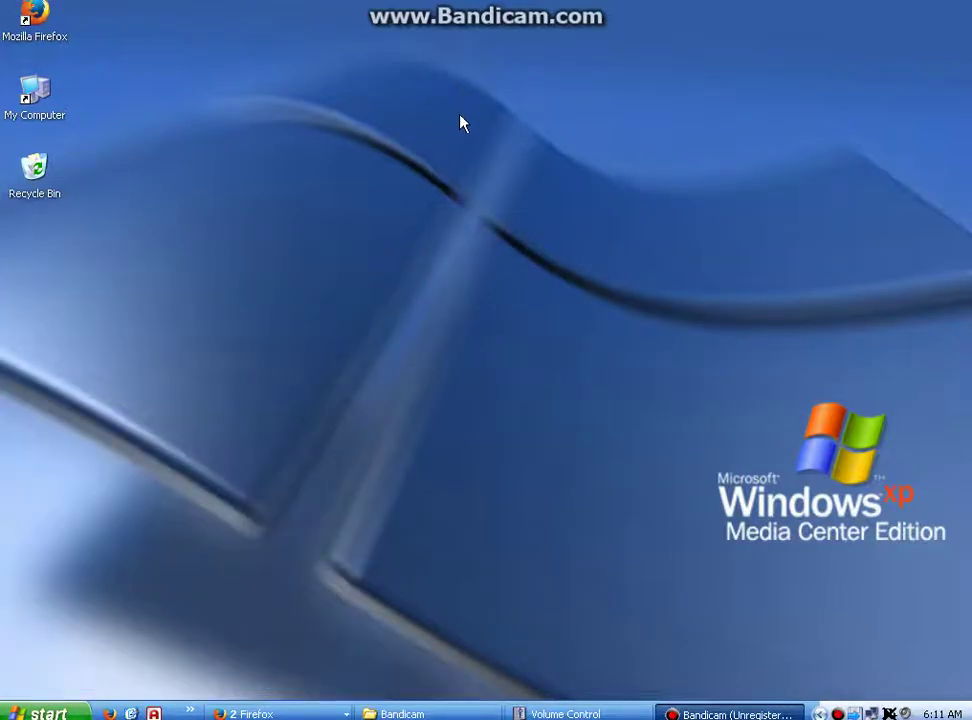
right_click(456, 221)
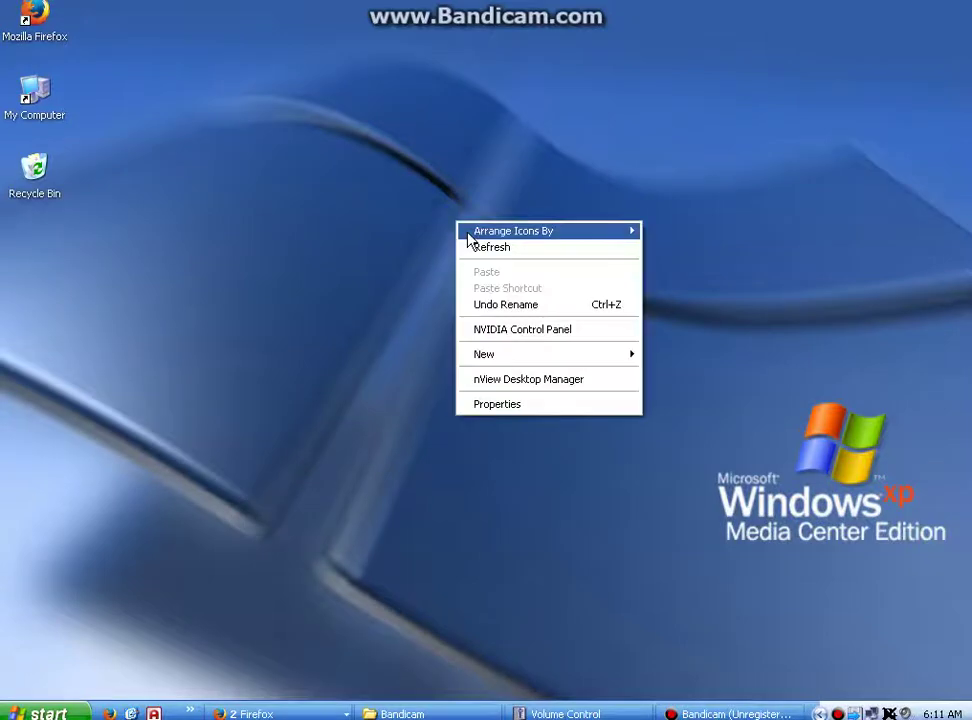
left_click(531, 404)
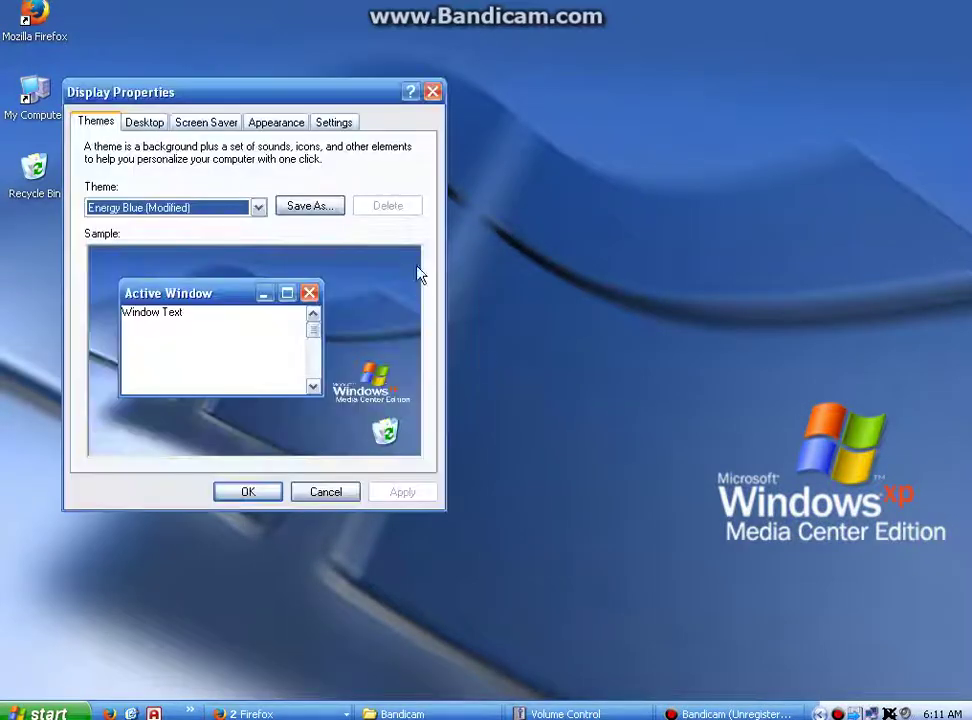
On the Appearance tab, set windows and buttons to Media Center Style.
left_click(264, 125)
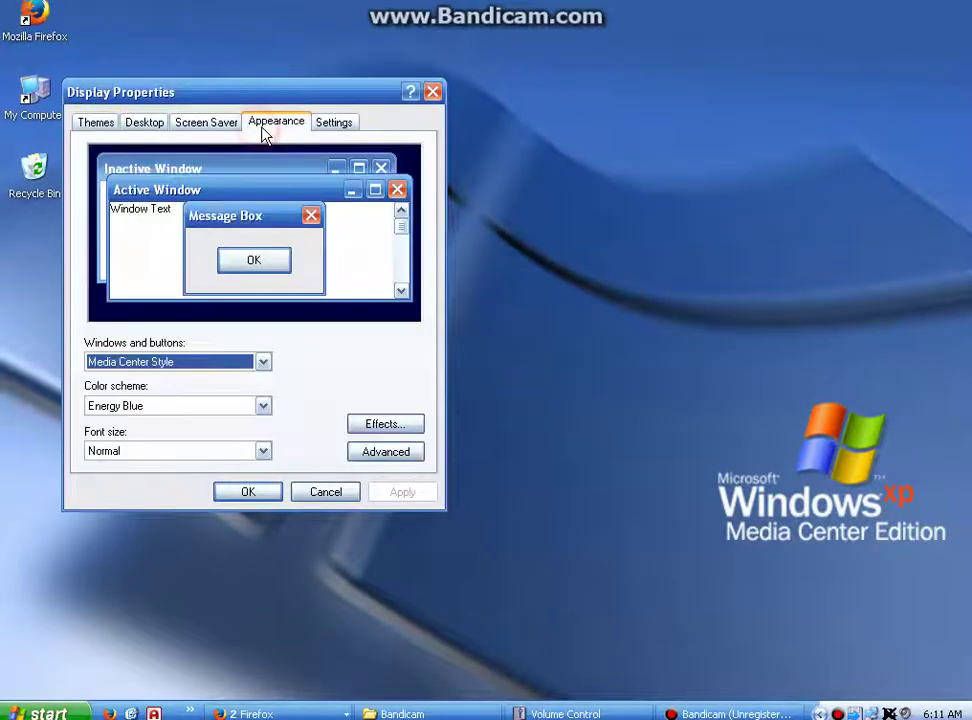
left_click(263, 362)
left_click(211, 400)
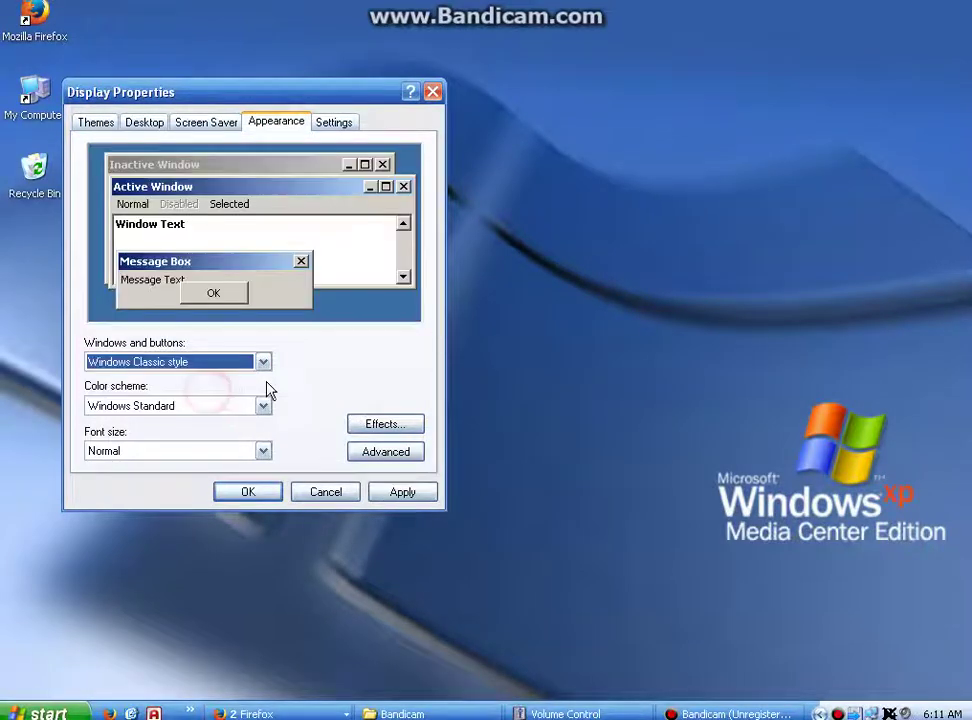
left_click(264, 365)
left_click(222, 404)
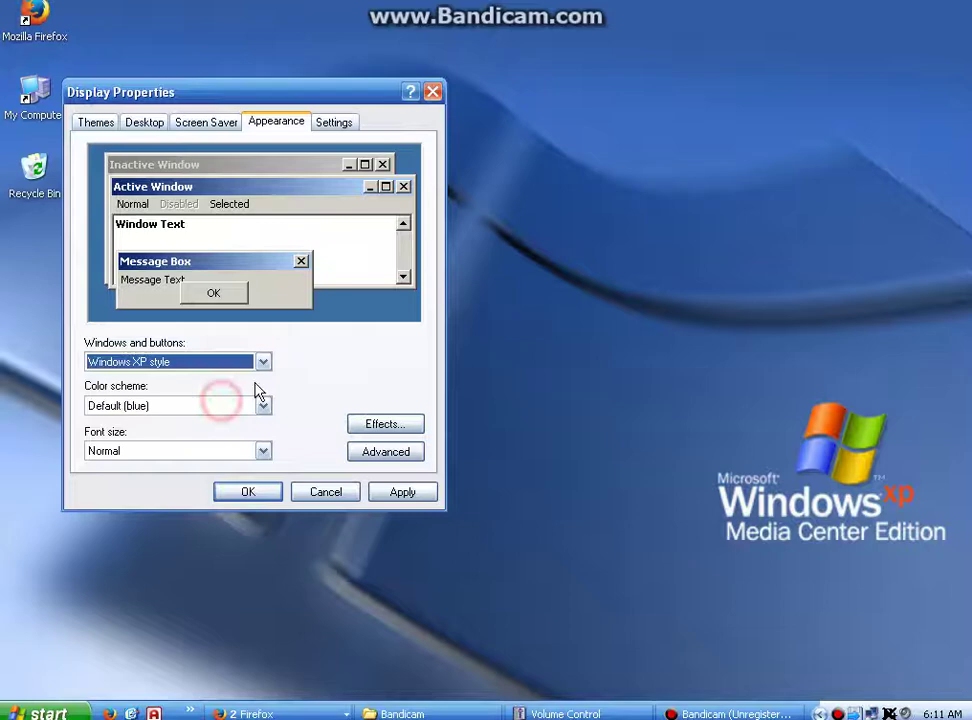
left_click(258, 364)
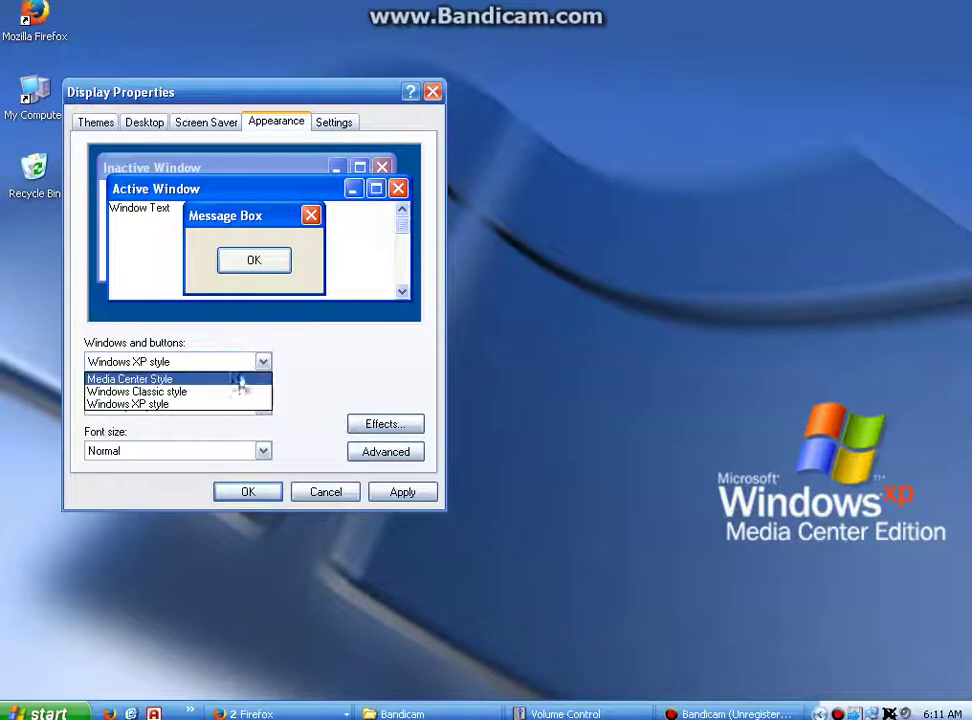
left_click(230, 375)
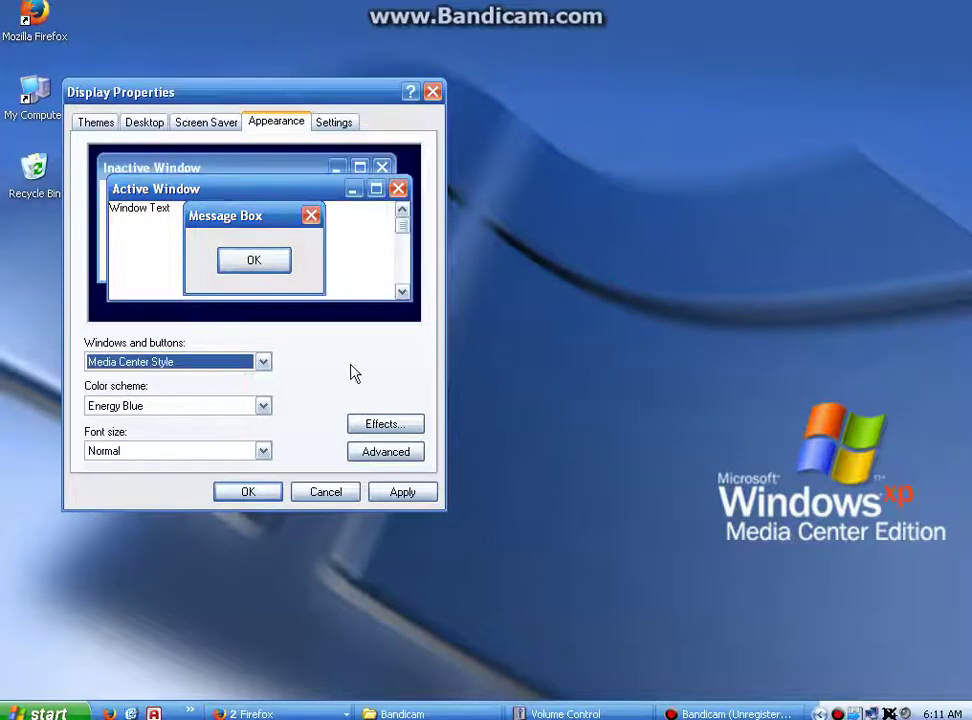
Keep Energy Blue as the colour scheme and Normal font size.
left_click(195, 405)
left_click(197, 410)
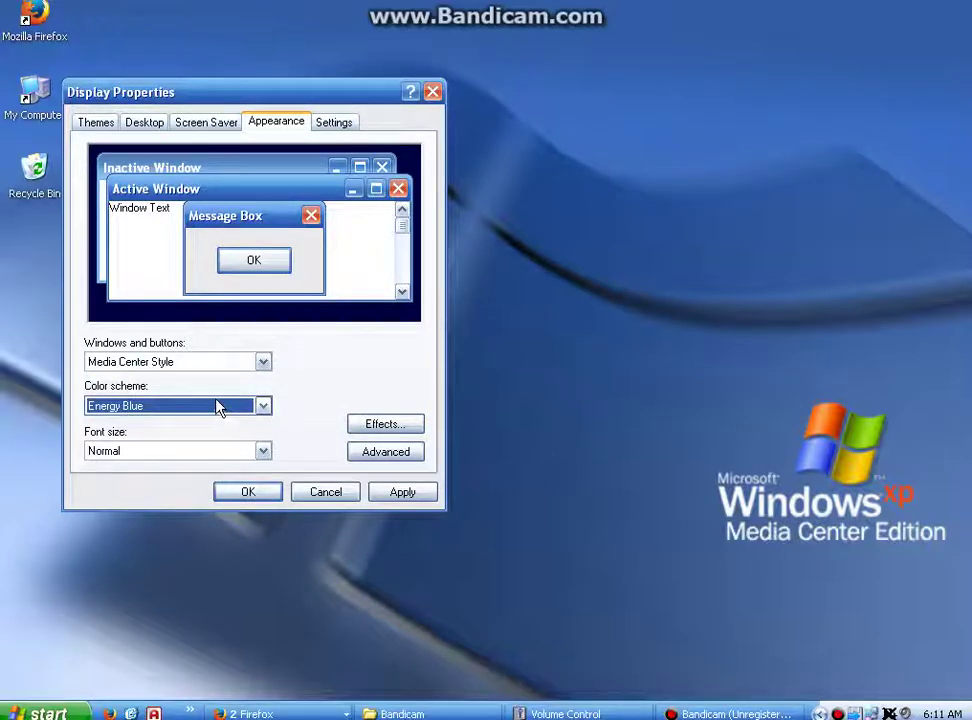
left_click(216, 451)
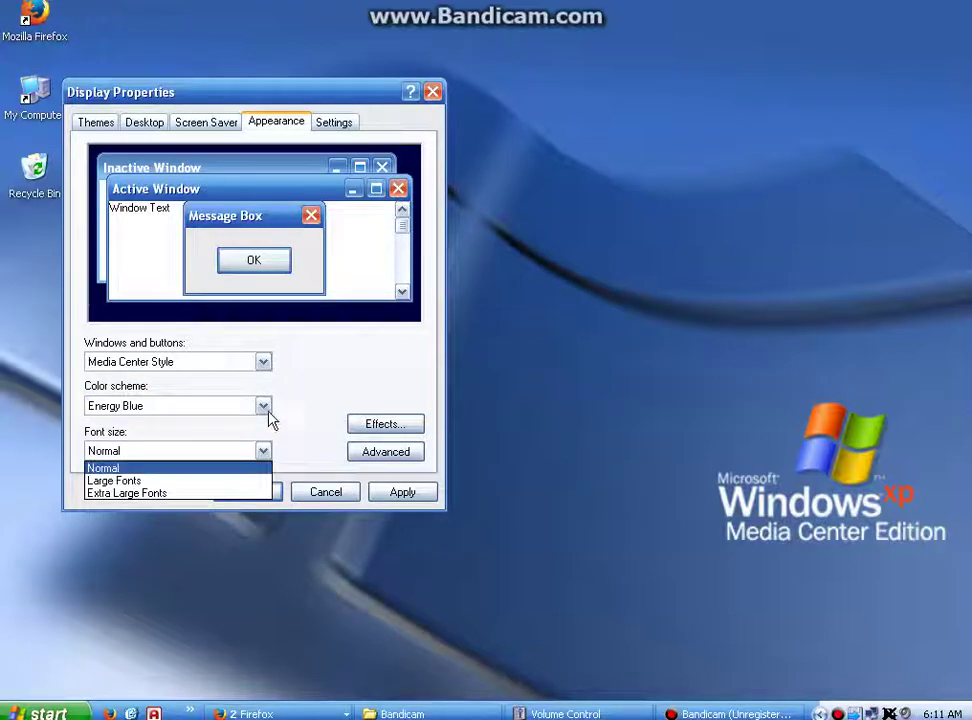
left_click(293, 406)
Open the Effects dialog and cancel it without changing anything.
left_click(399, 430)
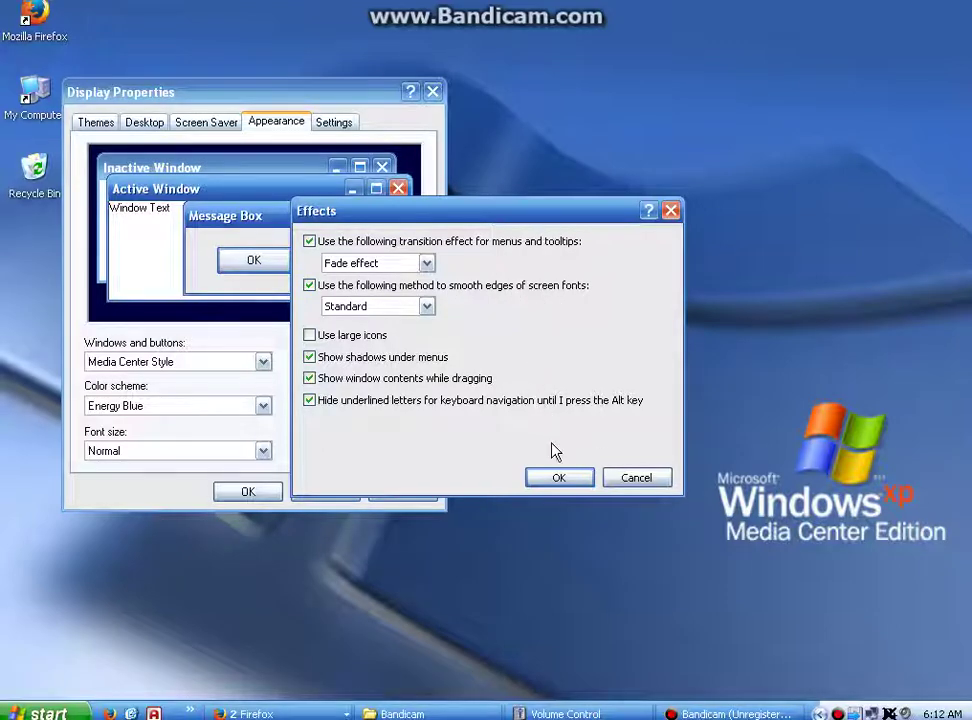
left_click(617, 477)
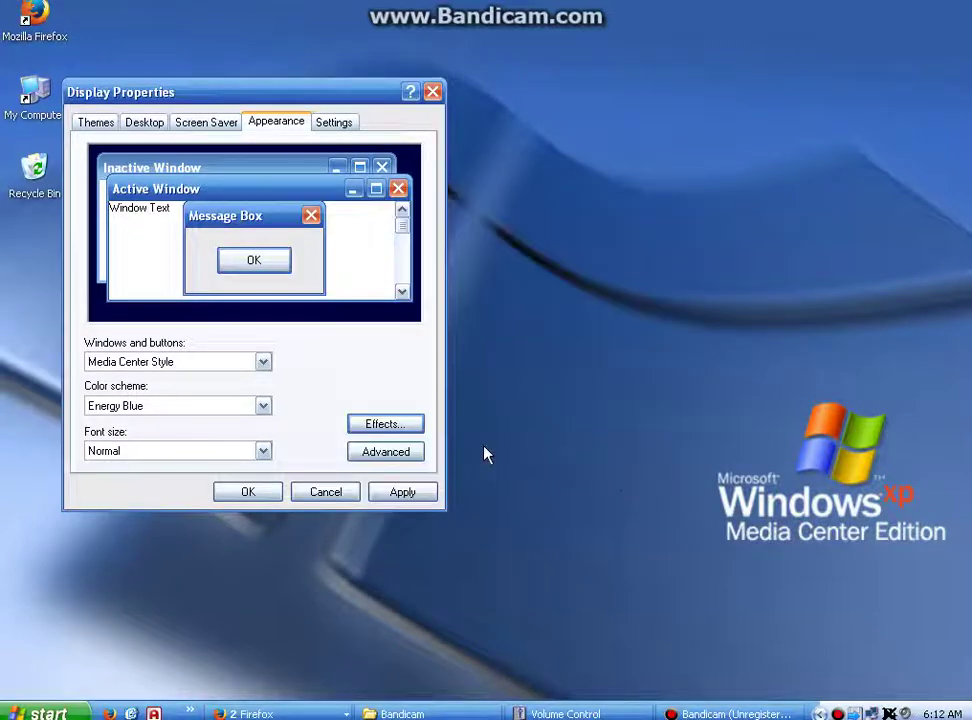
left_click(406, 459)
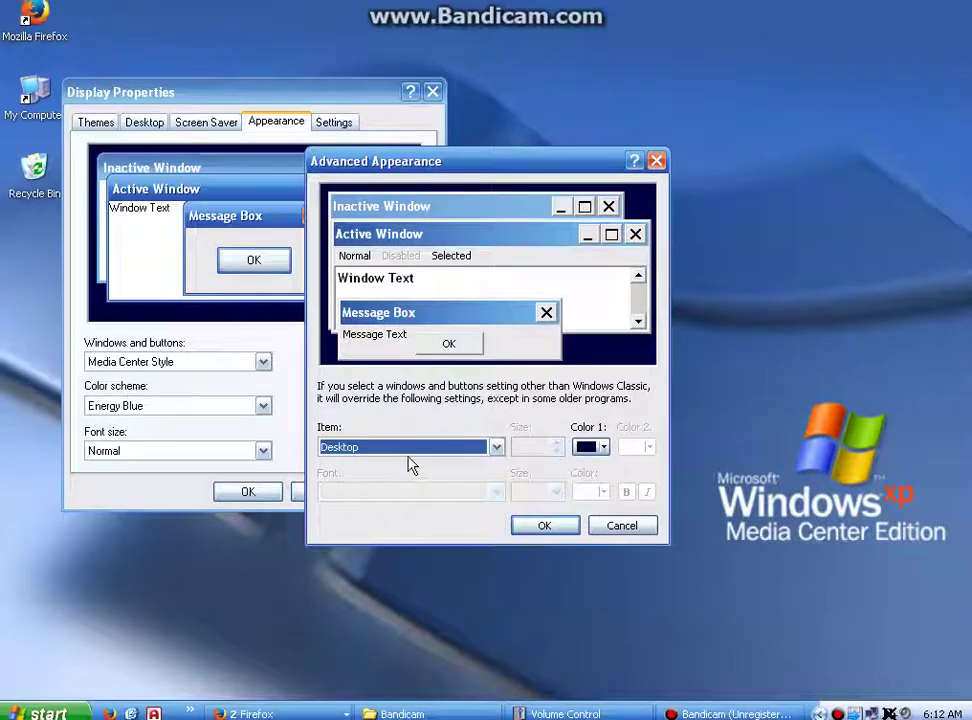
left_click(408, 452)
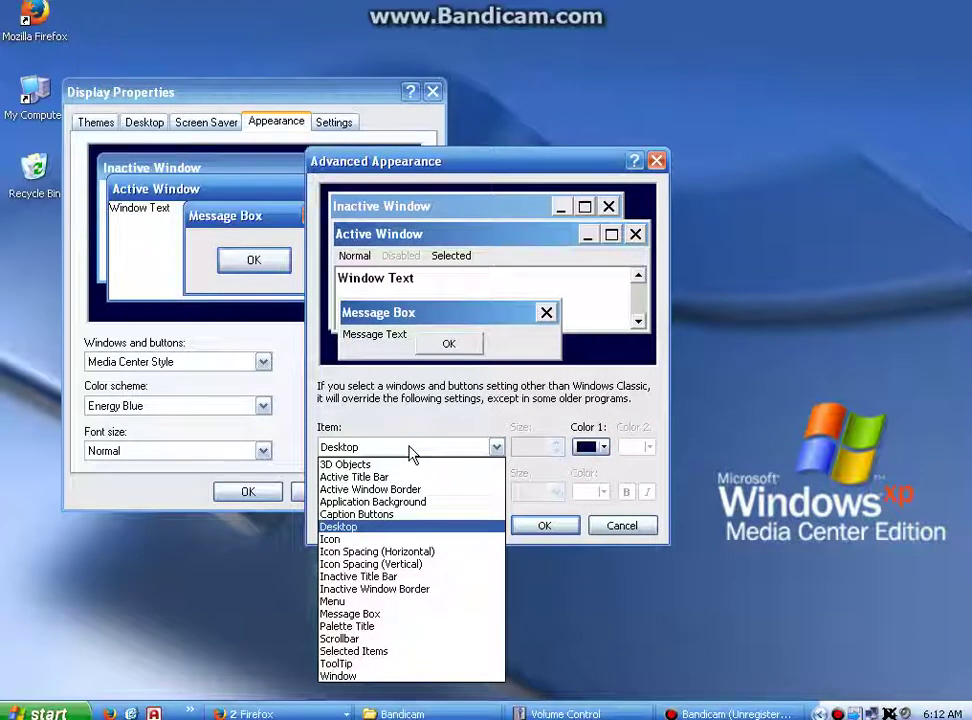
left_click(413, 451)
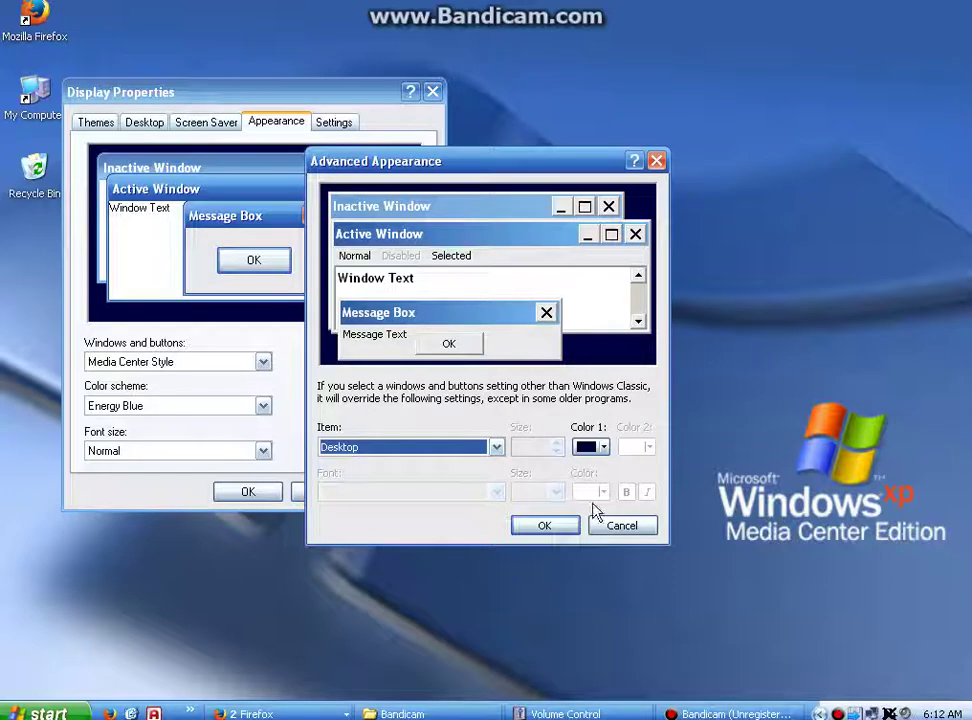
left_click(621, 526)
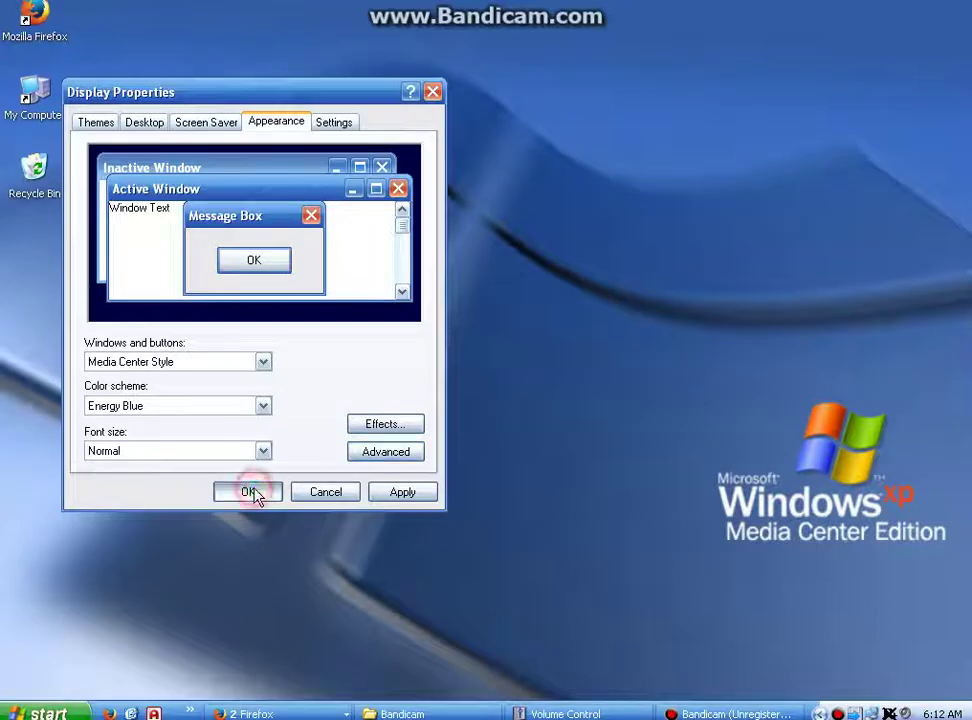
Apply the Media Center Style, Energy Blue appearance, then cancel Display Properties.
left_click(394, 493)
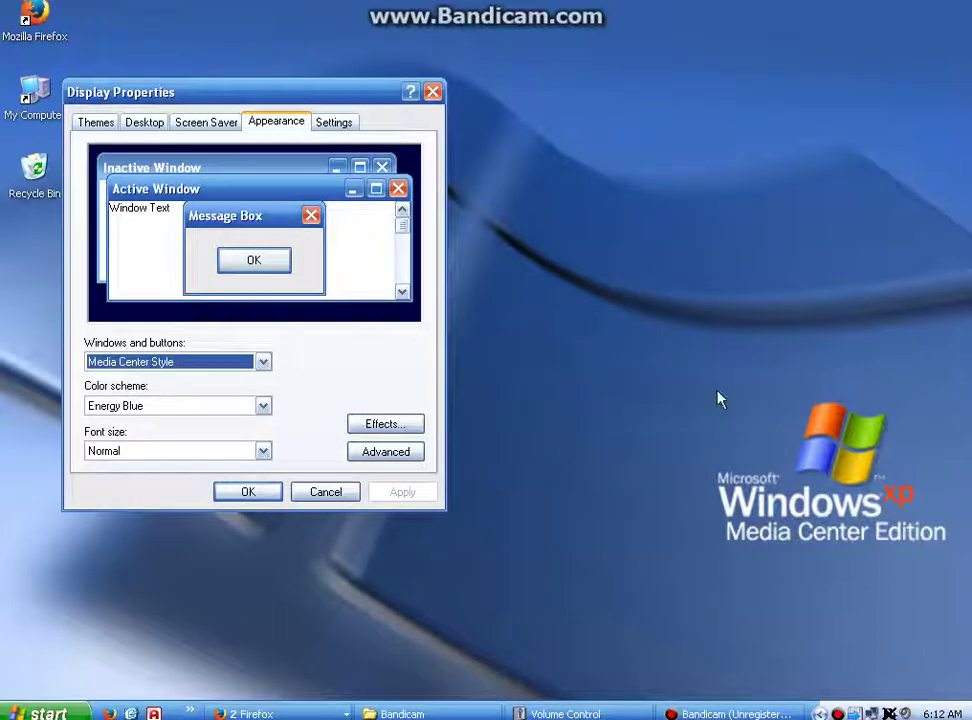
left_click(337, 498)
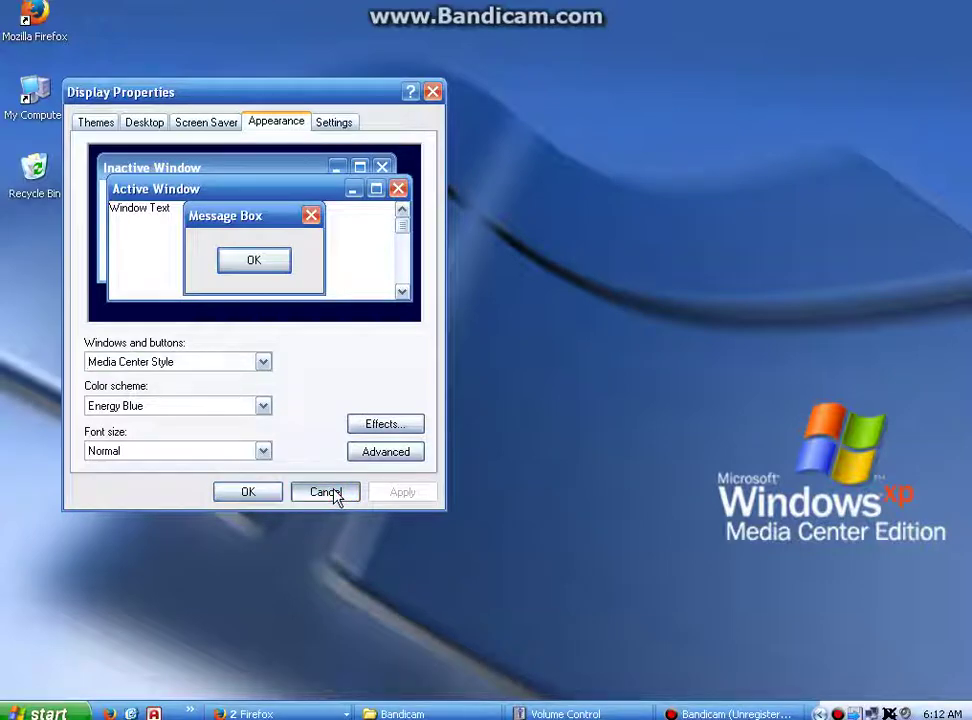